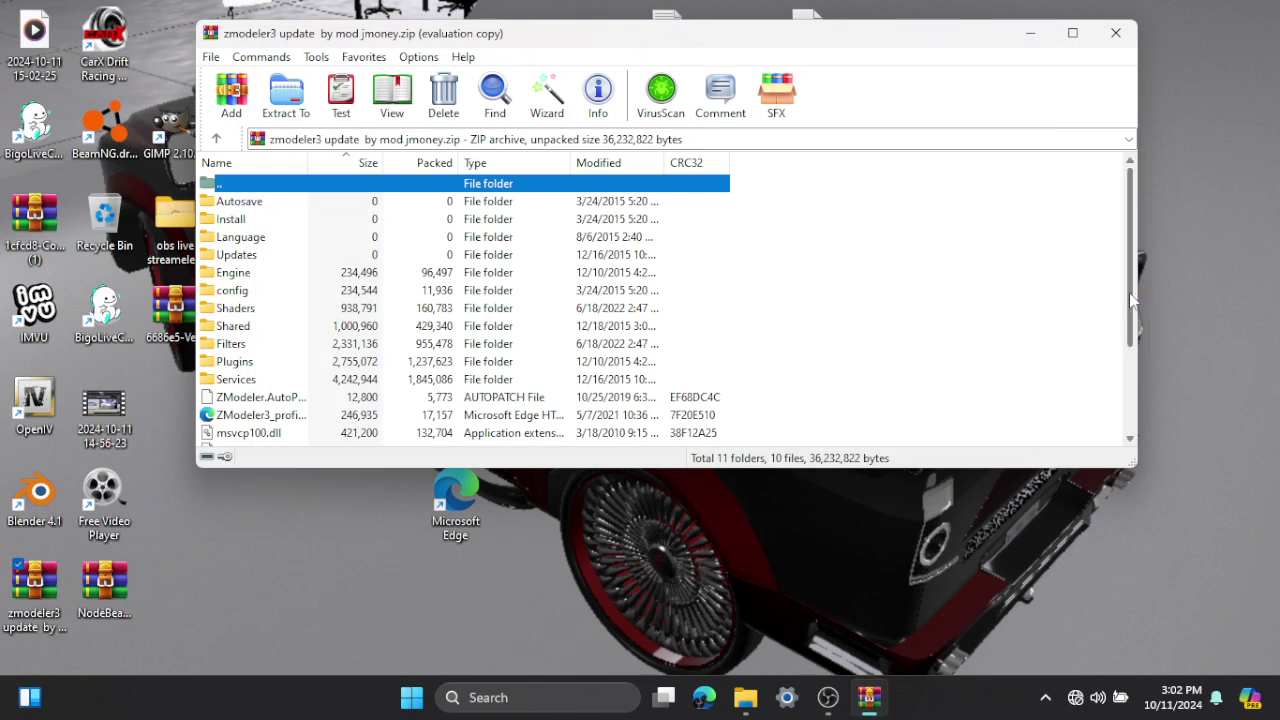
Step: Launch ZModeler3.exe from the zip archive, minimize the archive window and accept the rendering device with 16-sample antialiasing and automatic caching
drag(1133, 298, 1129, 344)
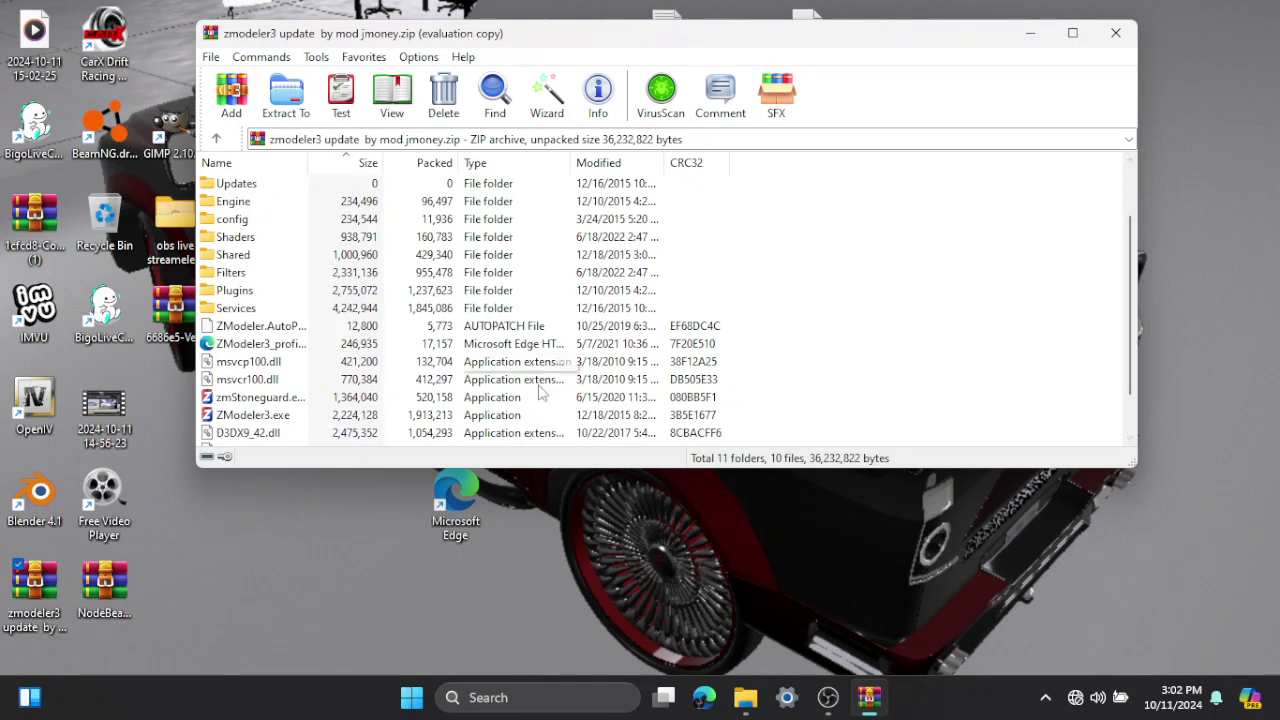
click(528, 416)
double_click(528, 415)
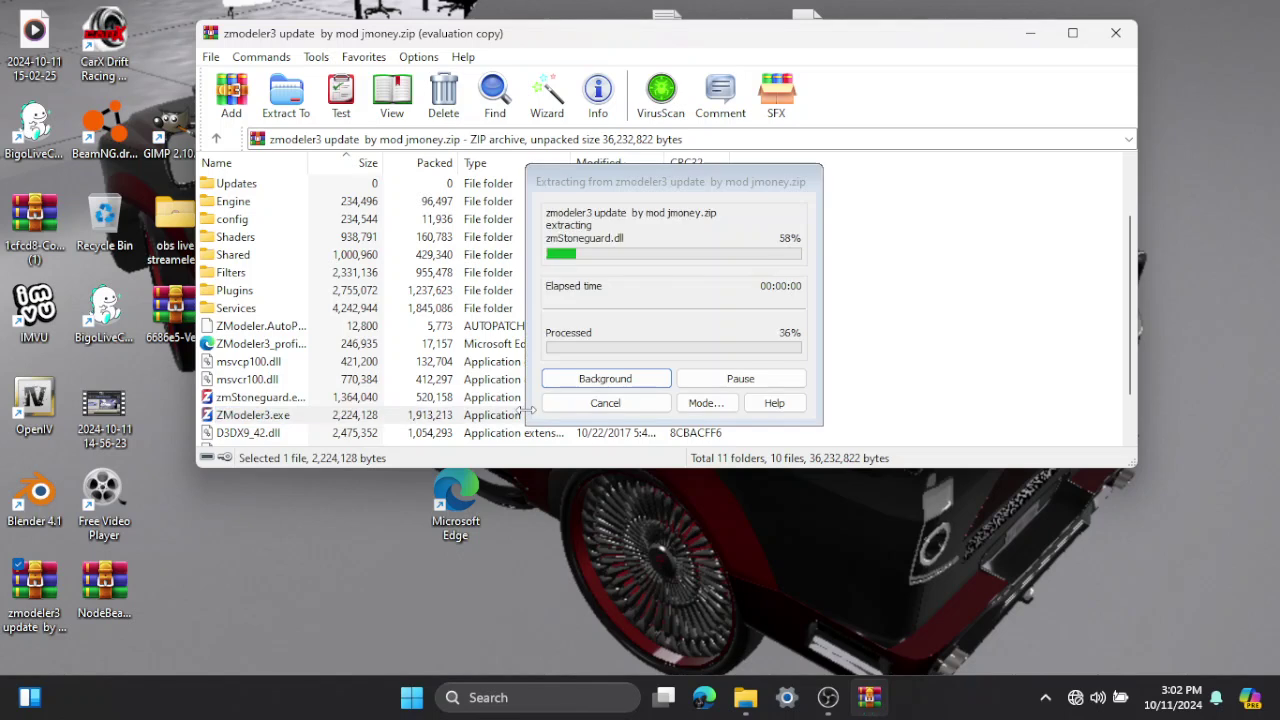
click(1029, 33)
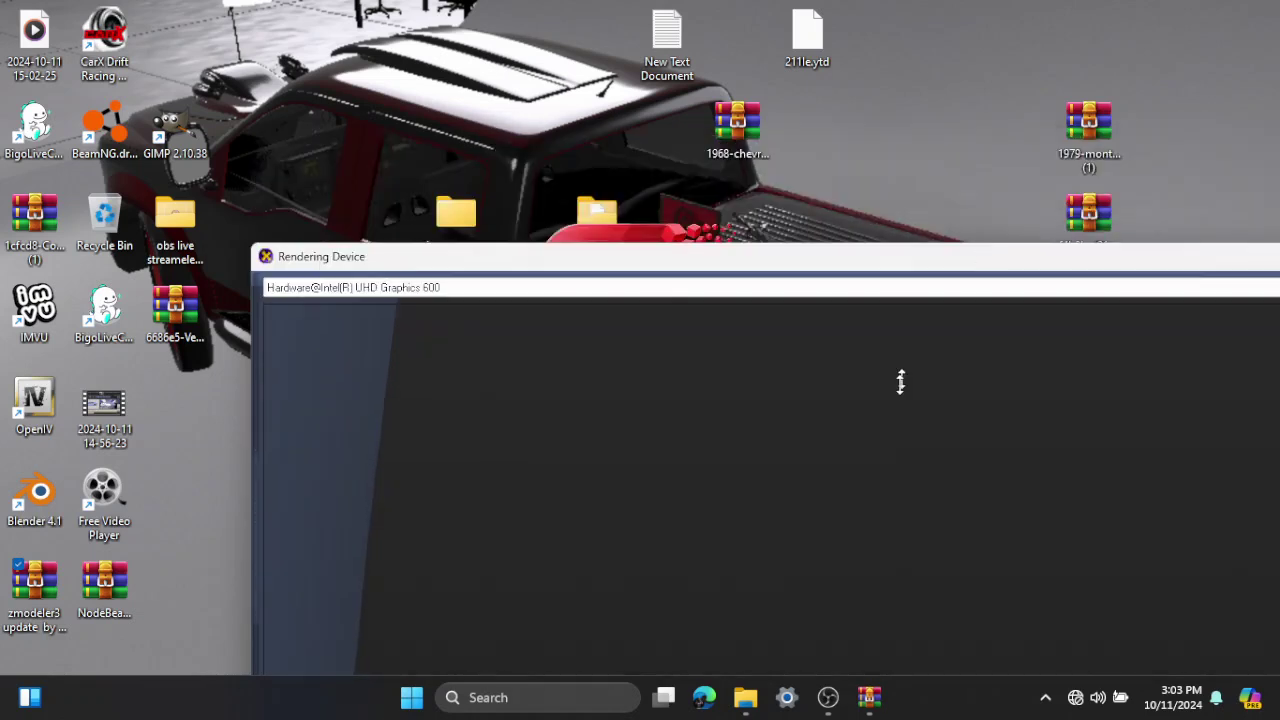
drag(900, 381, 668, 83)
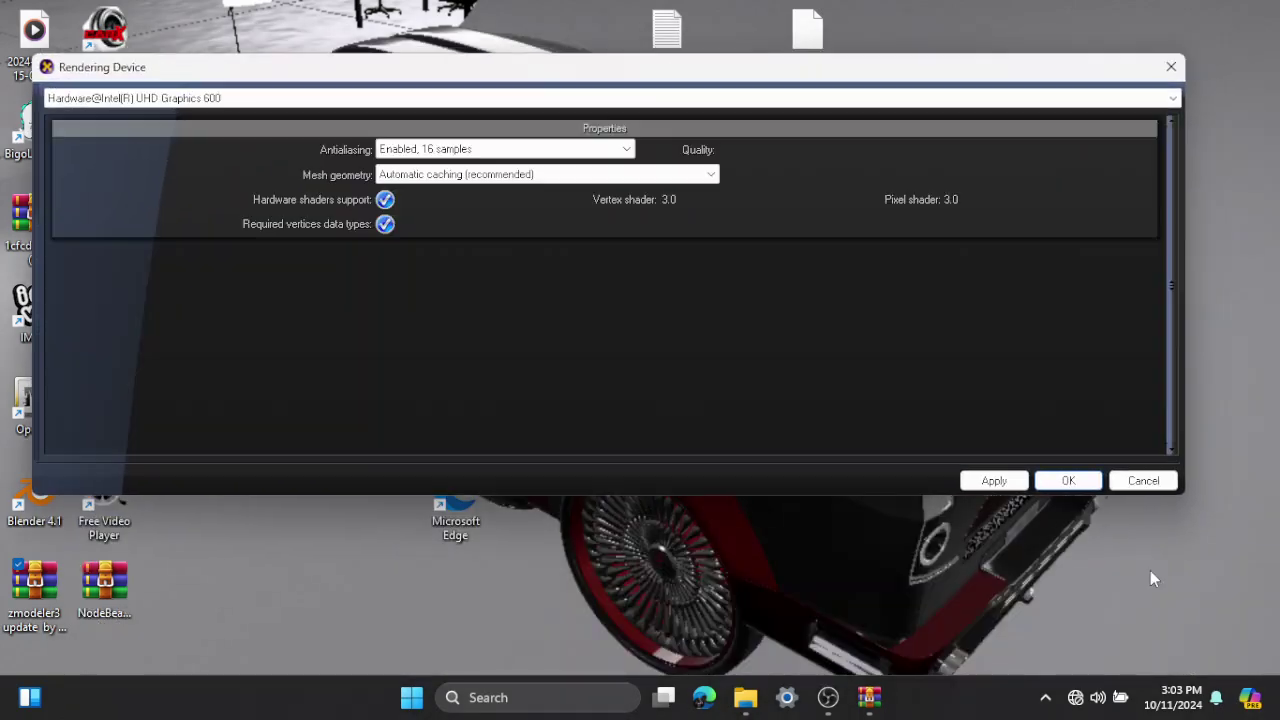
click(1068, 481)
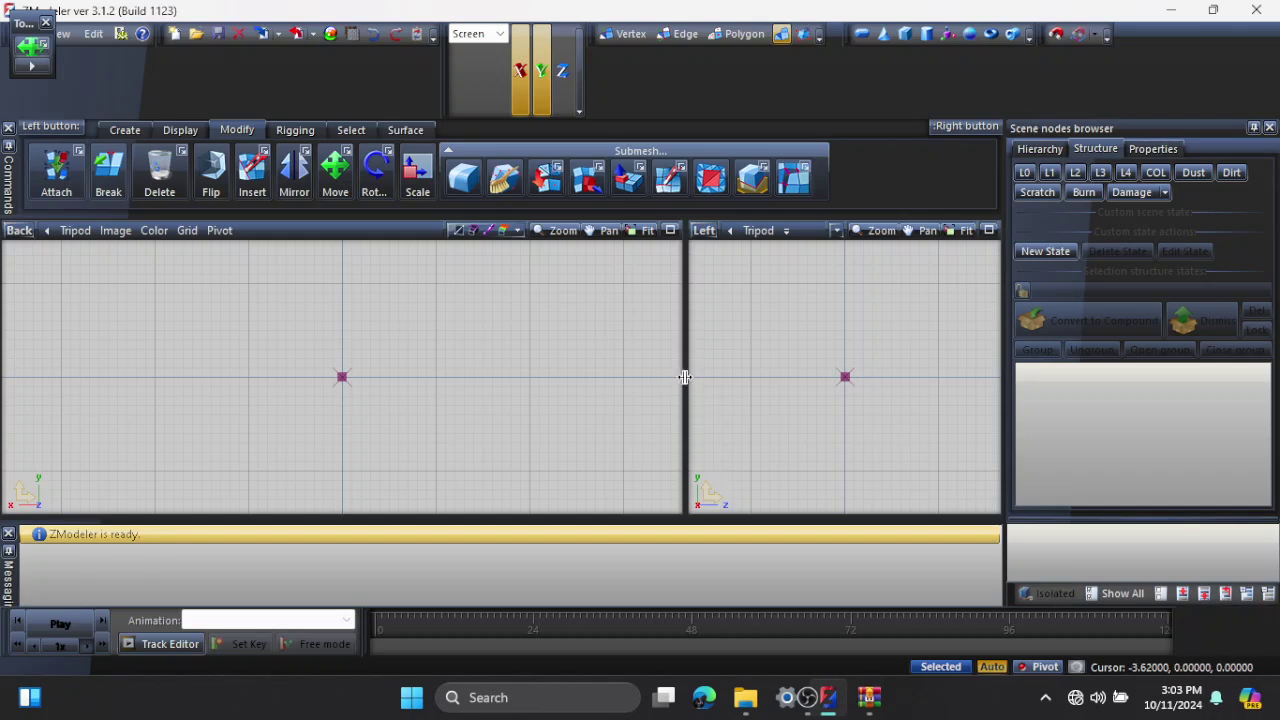
Step: Switch the Left viewport to the 3D view and adjust the divider so both viewports are about equally wide
drag(685, 386, 473, 360)
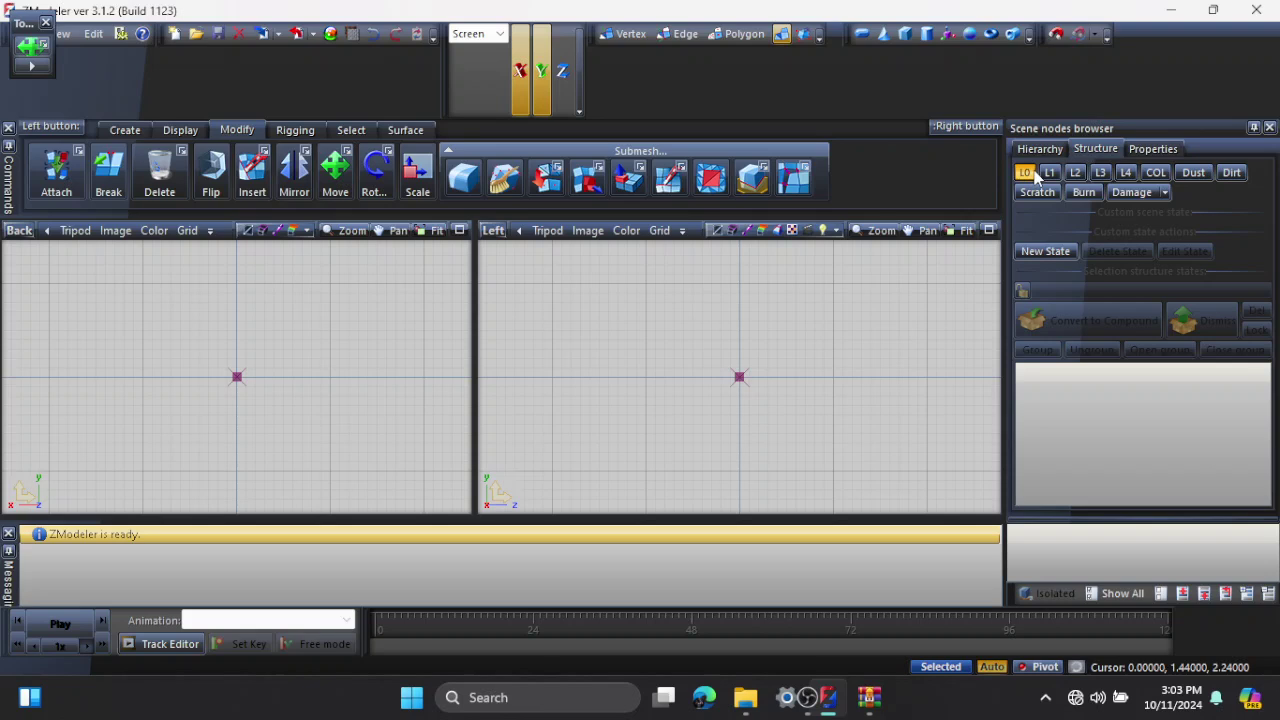
click(492, 232)
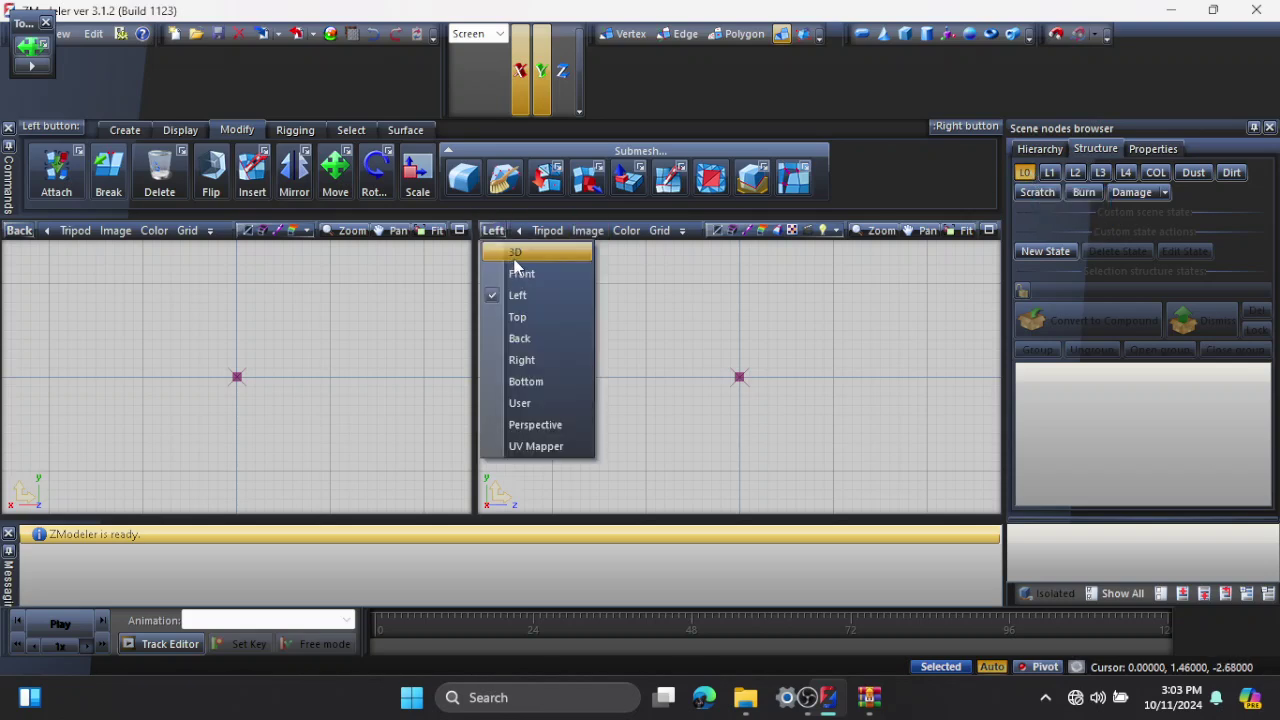
click(512, 255)
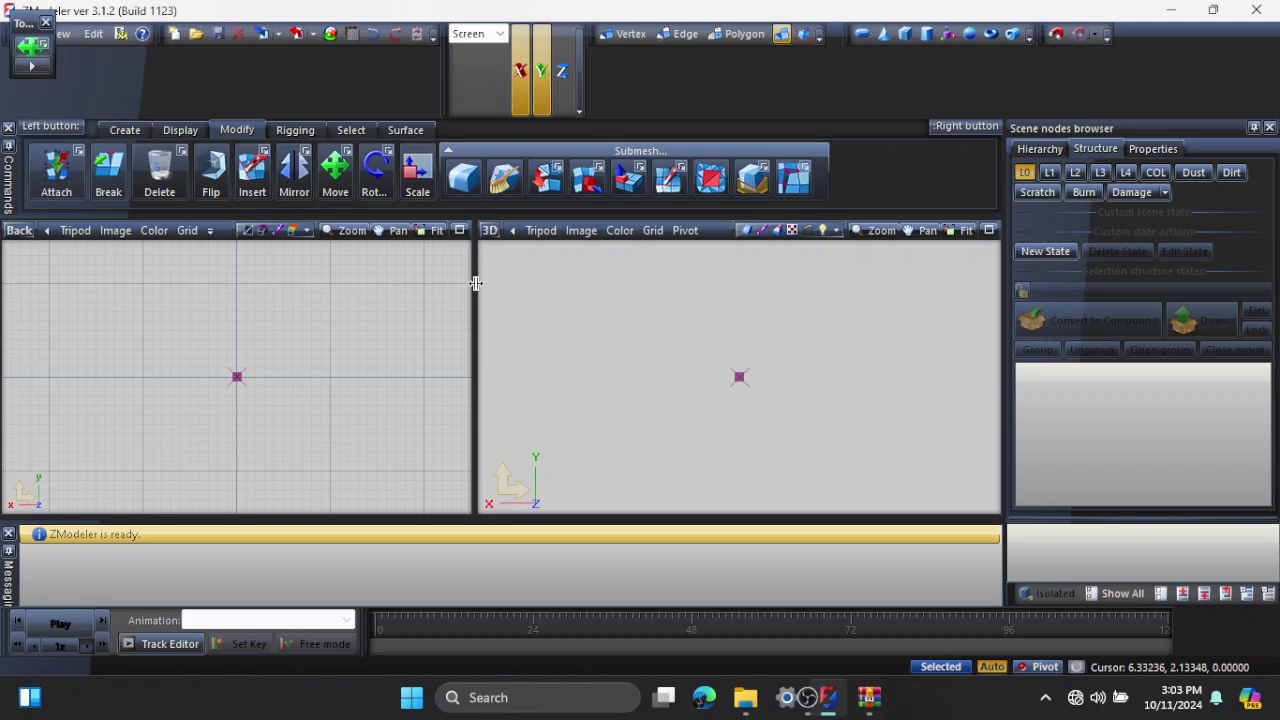
drag(474, 280, 489, 320)
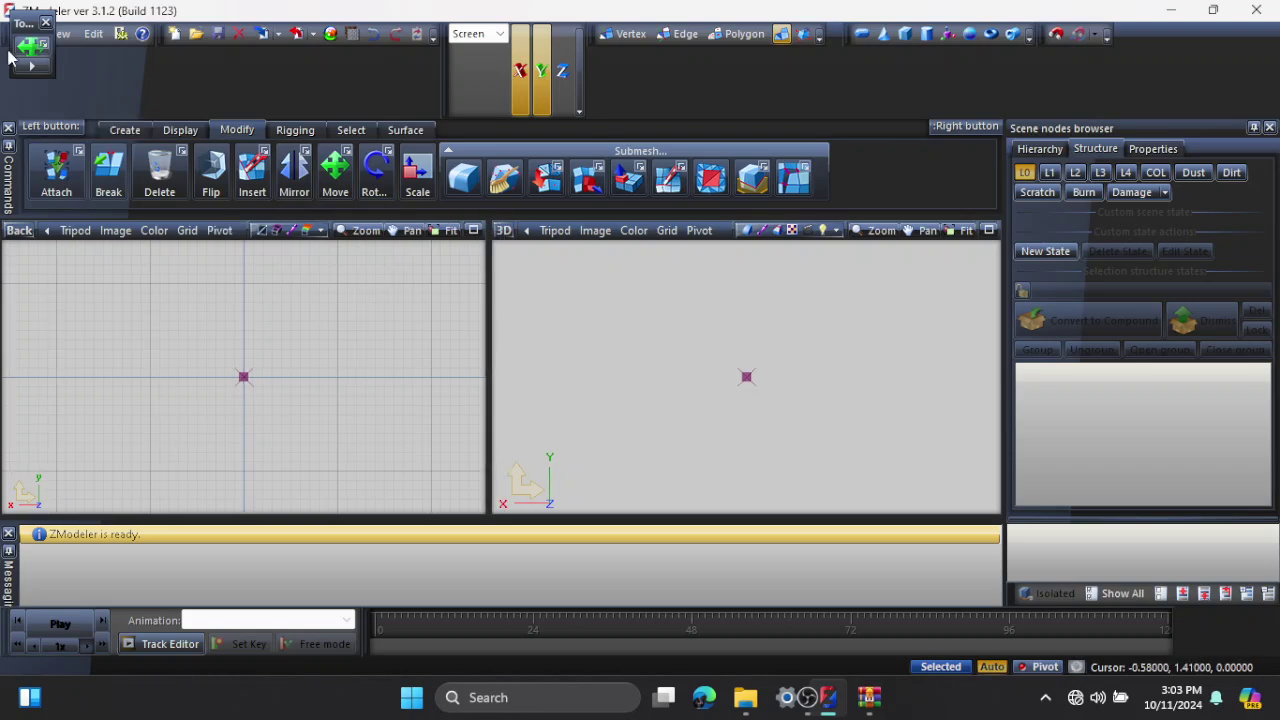
Step: Start an import and choose gstcdt1_hi.yft from the 2024 challenger mod folder on the Desktop
drag(3, 45, 55, 67)
click(75, 34)
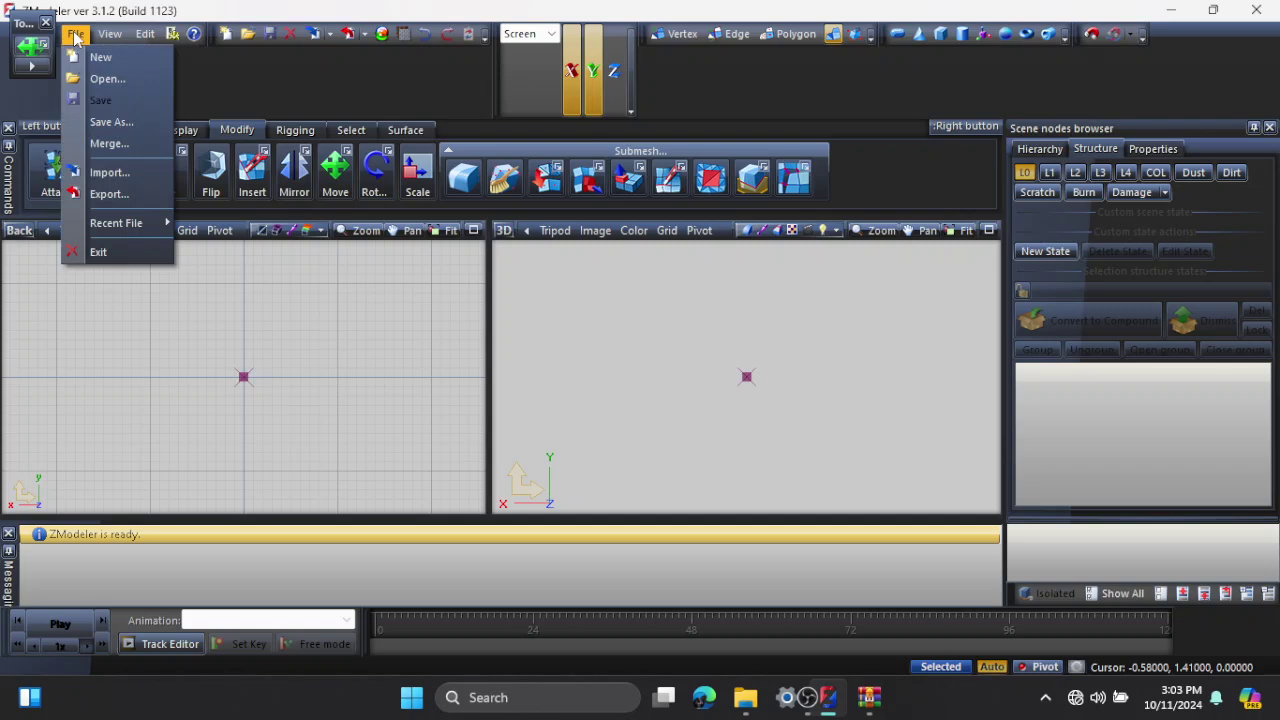
click(113, 174)
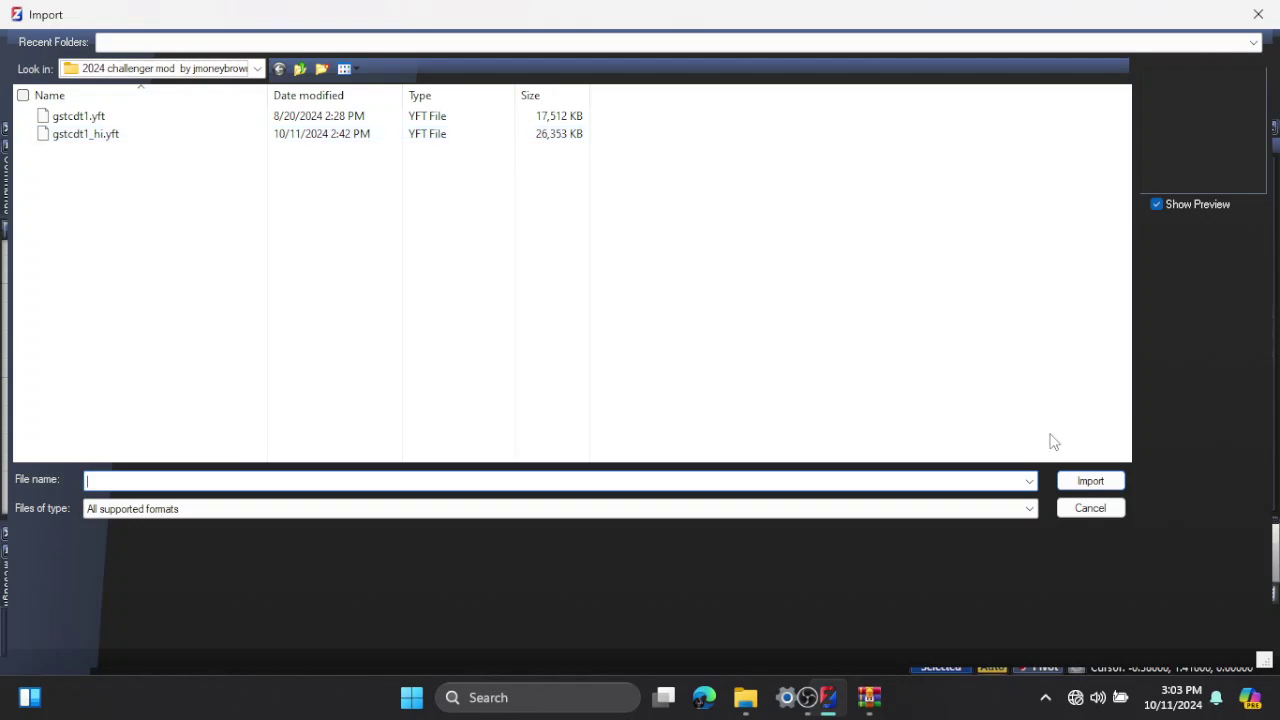
click(370, 134)
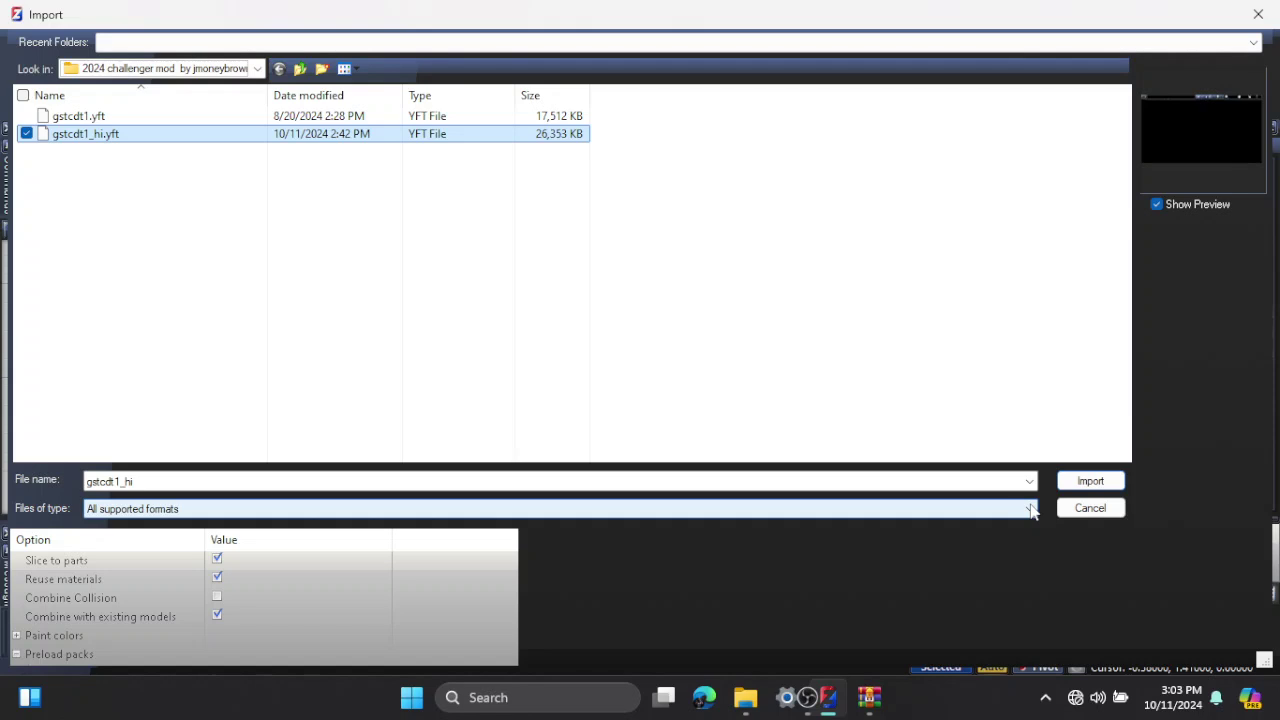
click(258, 68)
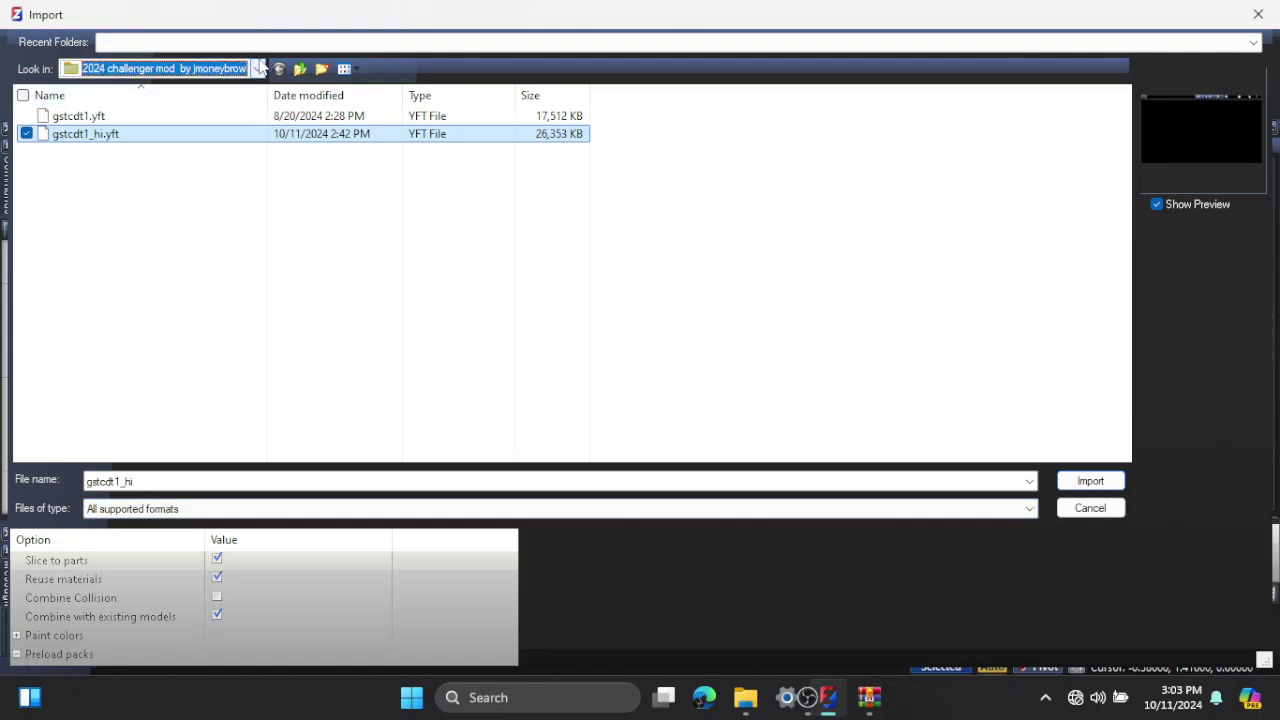
click(258, 68)
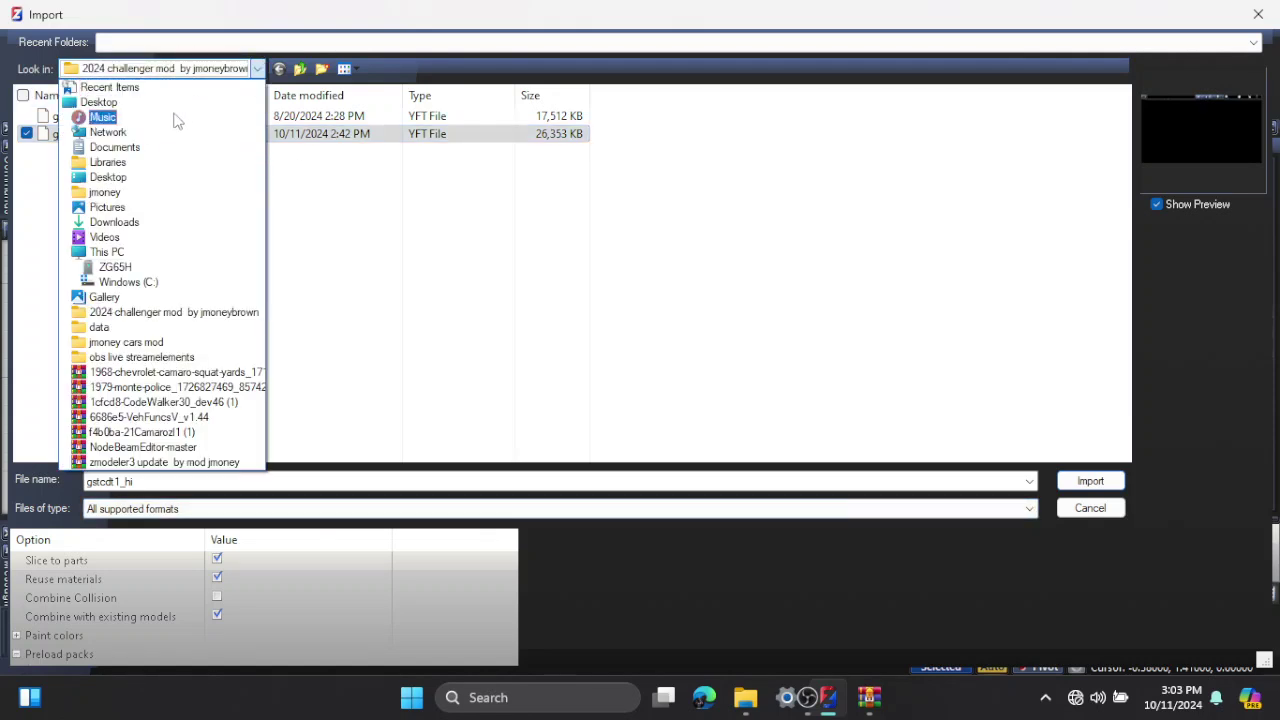
click(146, 104)
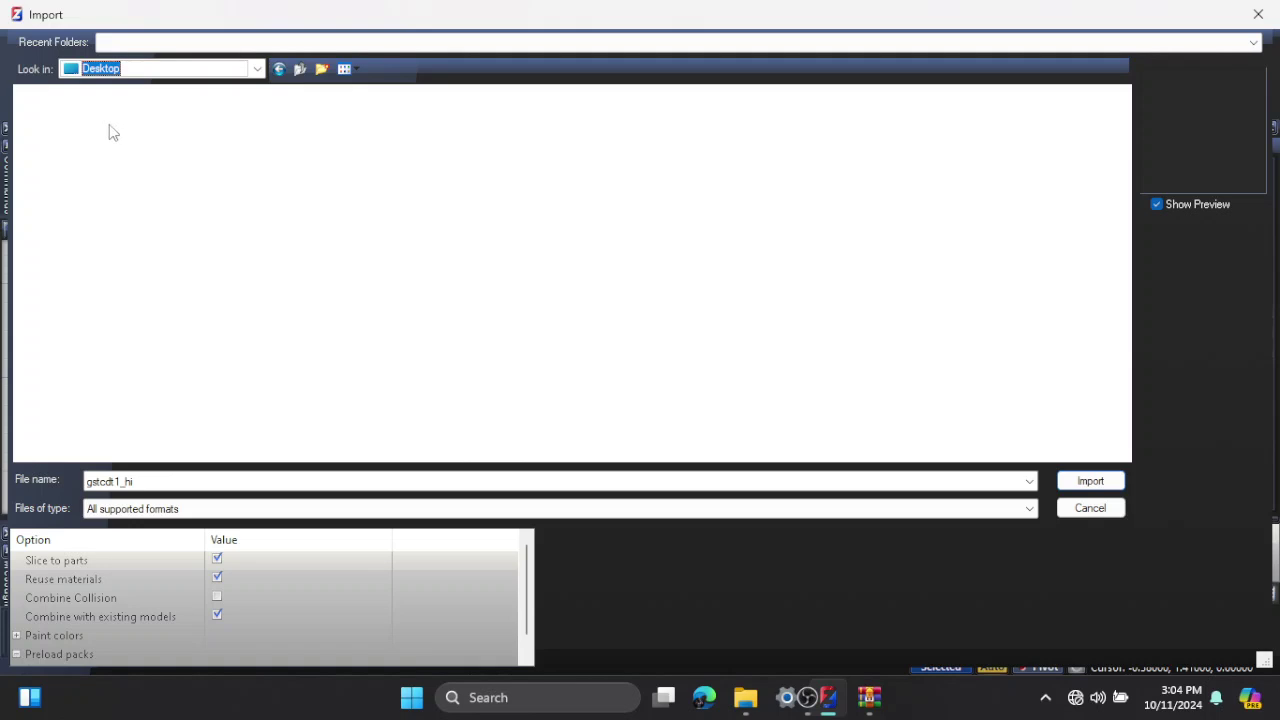
double_click(105, 120)
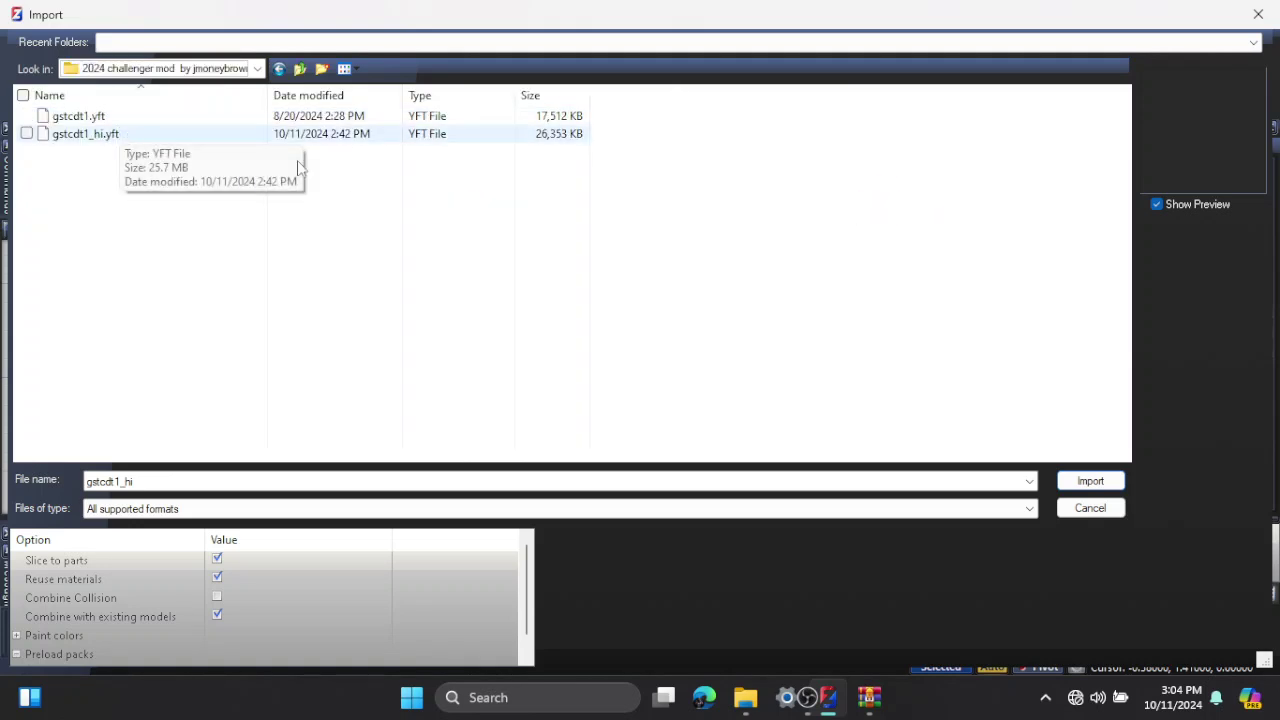
click(420, 136)
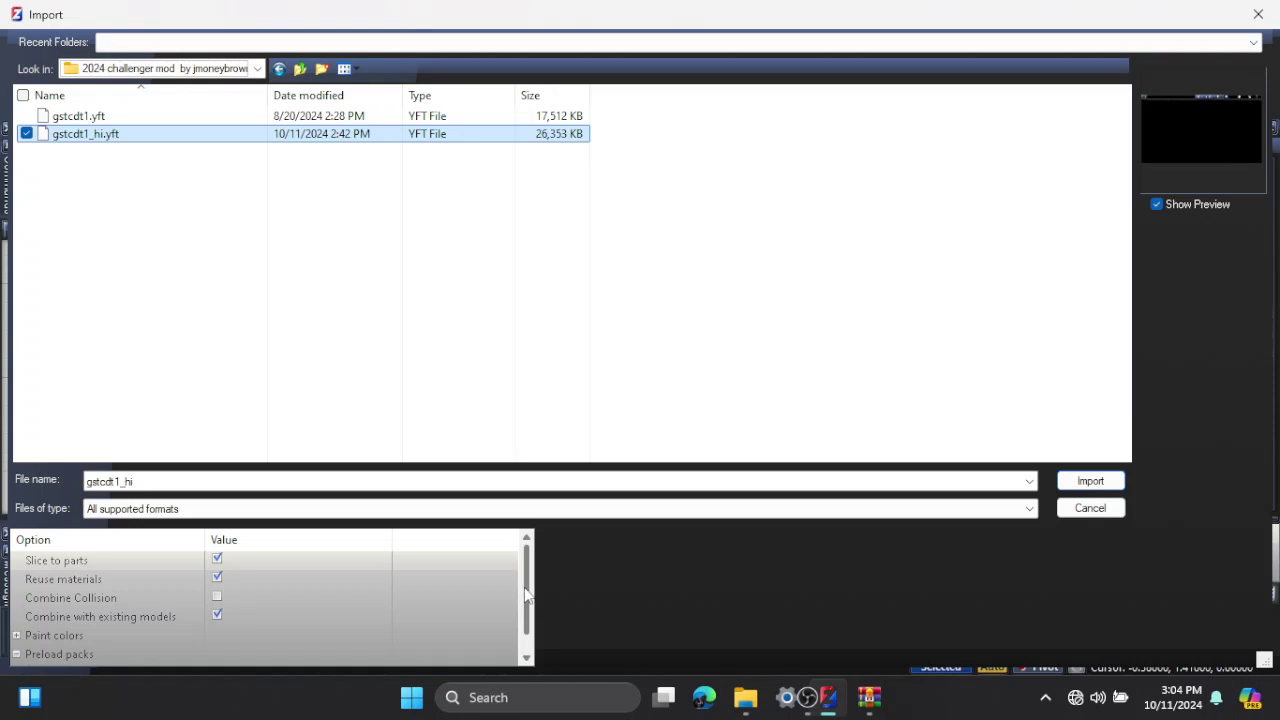
Step: Add gstcdt1.ytd from the 2024 challenger mod folder as a preload texture pack and import the car model
drag(525, 604, 527, 620)
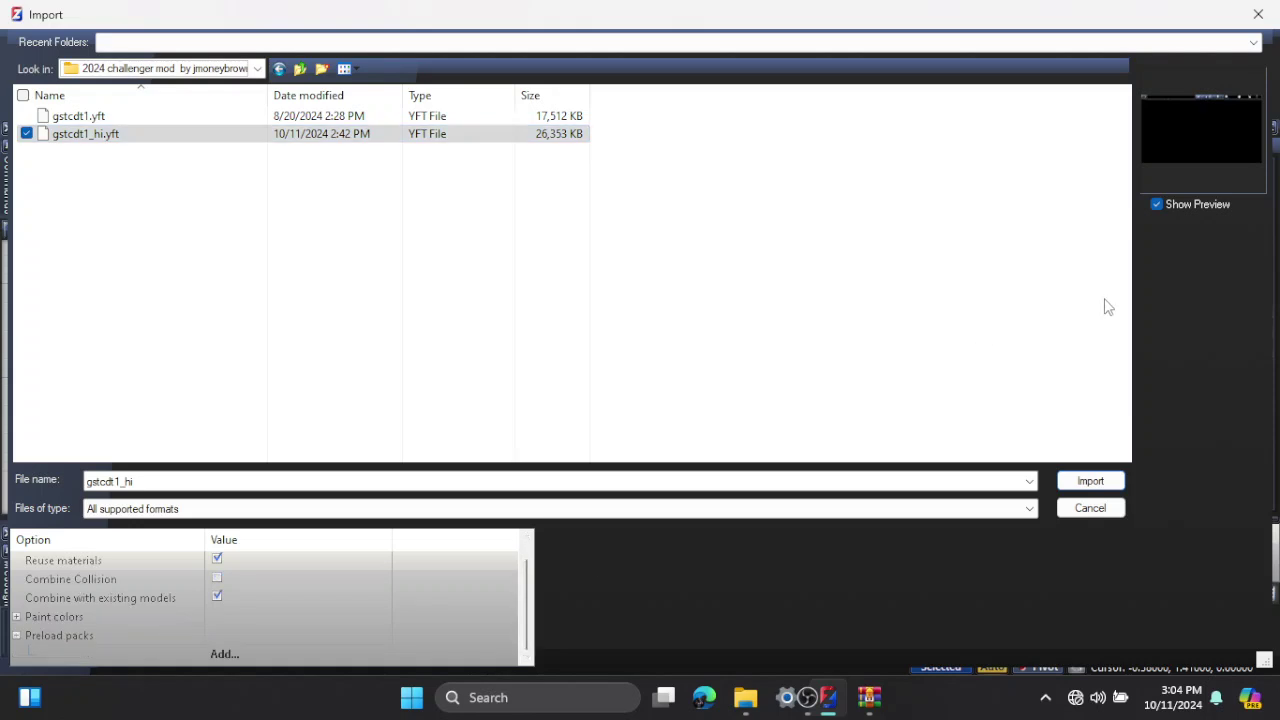
click(228, 660)
click(226, 654)
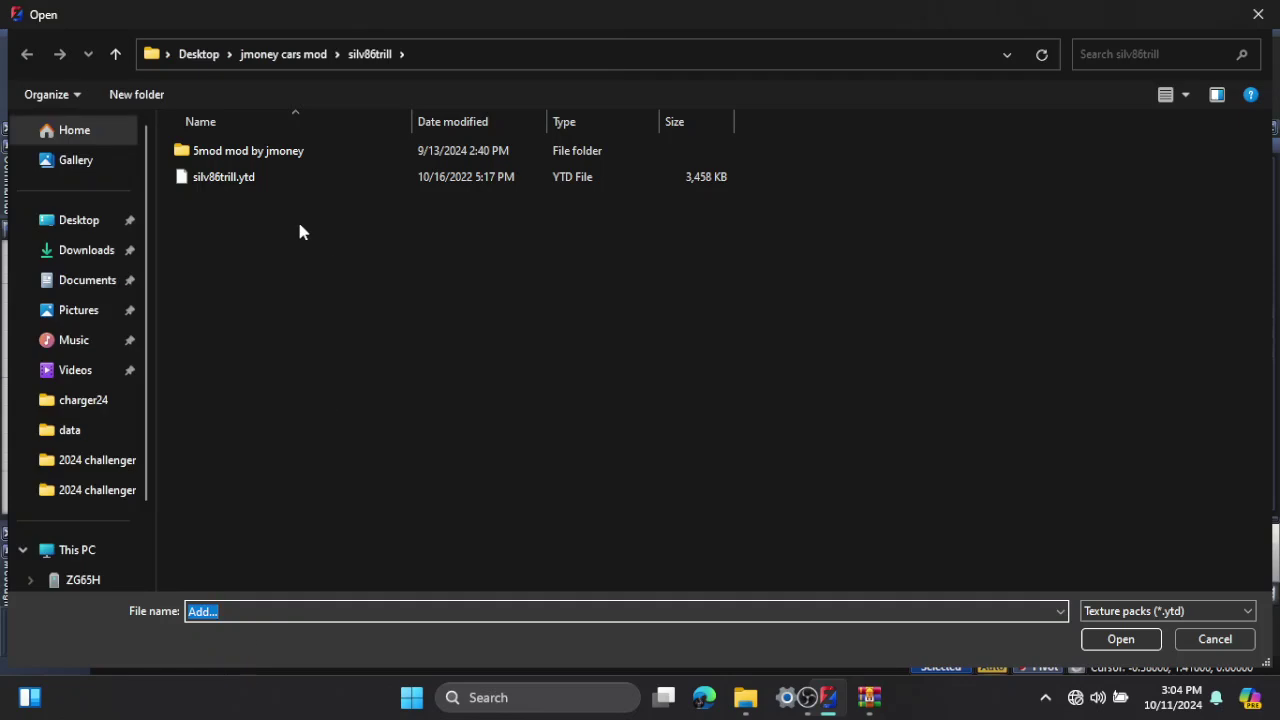
click(90, 222)
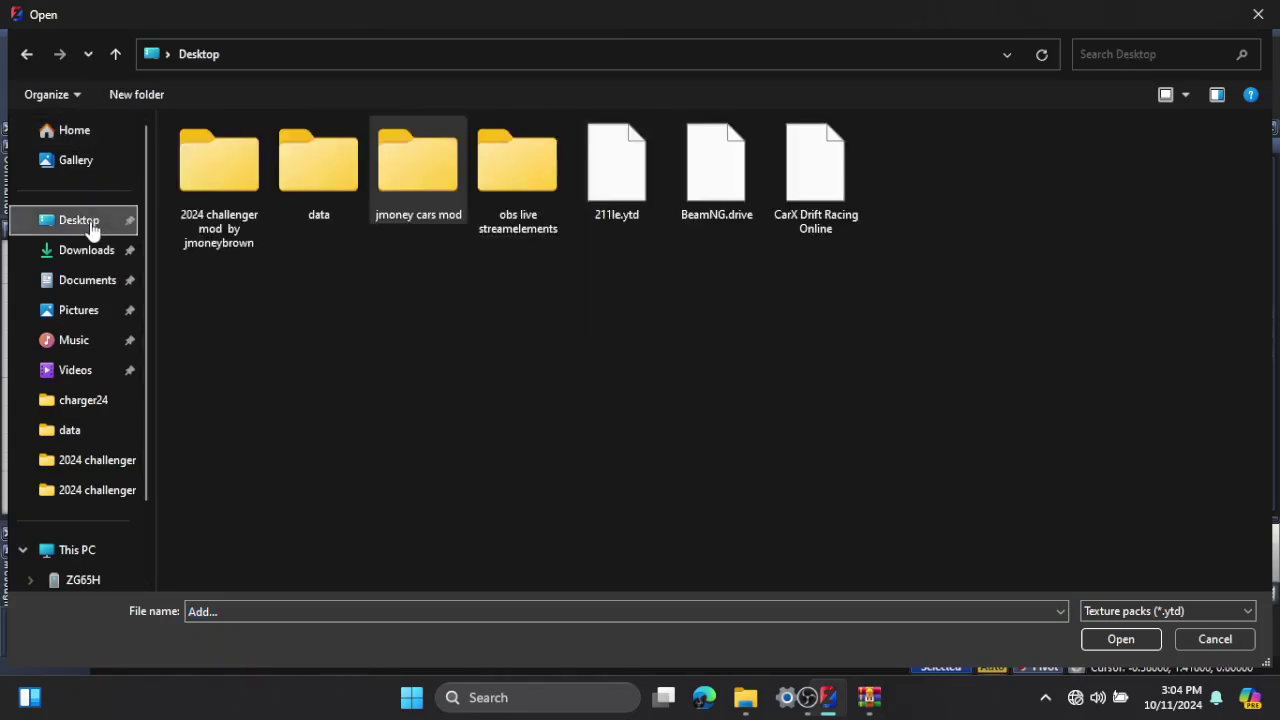
double_click(236, 187)
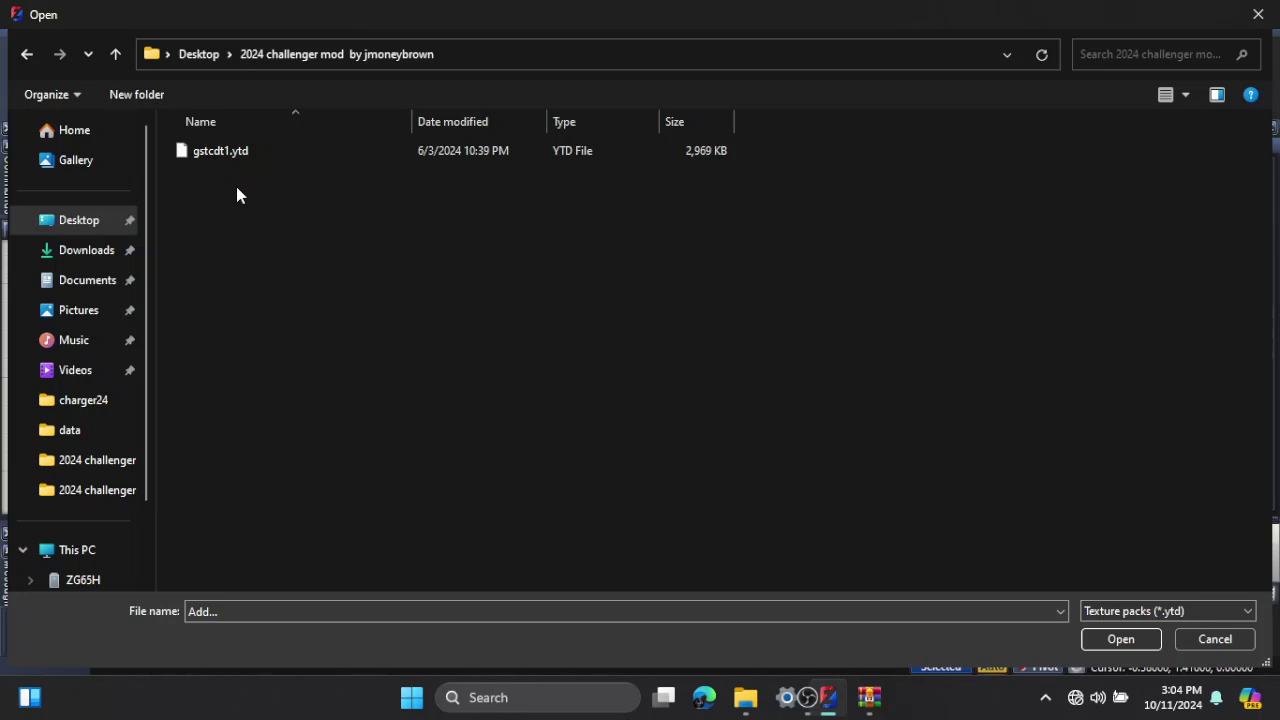
click(237, 156)
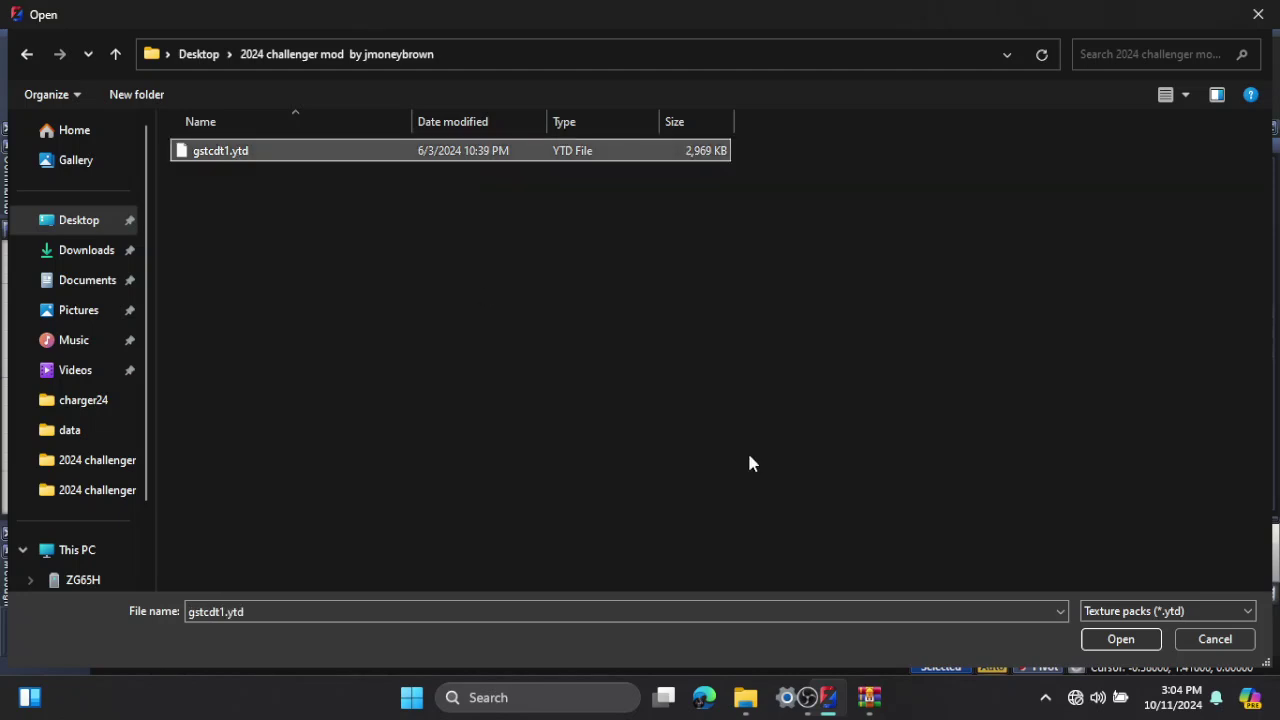
click(1102, 640)
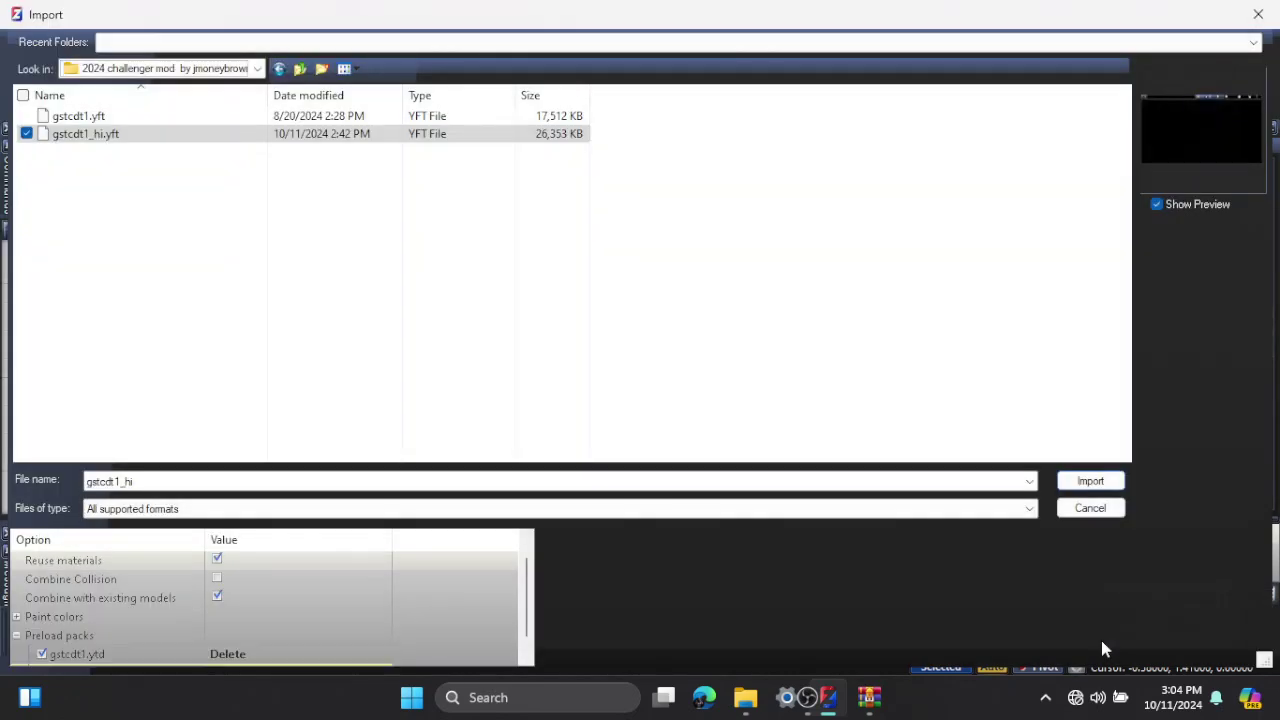
click(1085, 481)
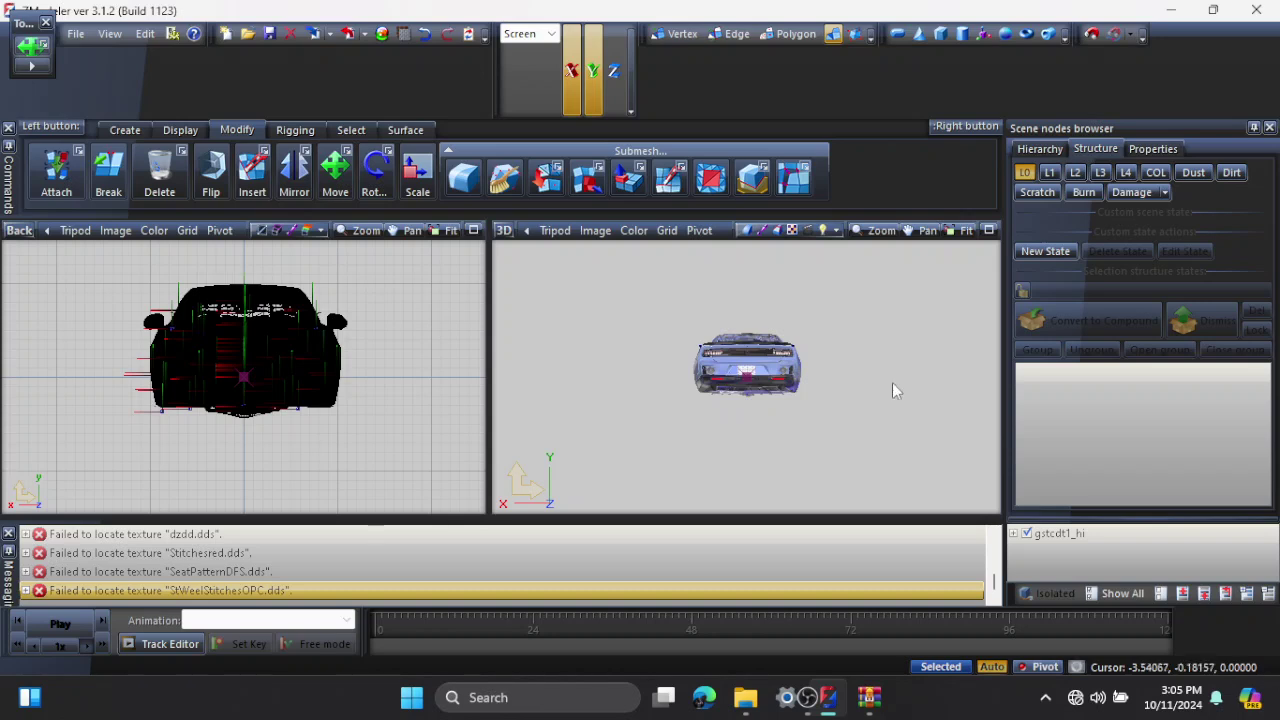
Step: Zoom in on the imported car's rear in the 3D view and inspect its collision volume (COL)
click(877, 234)
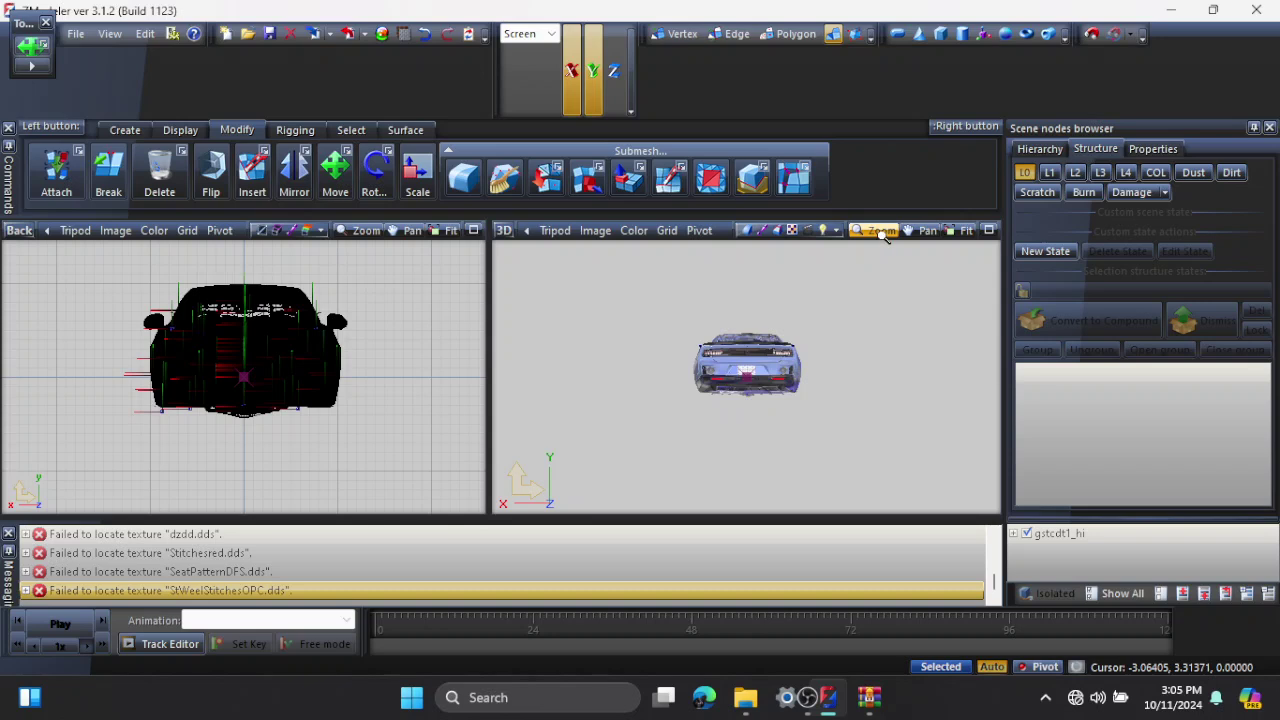
click(758, 346)
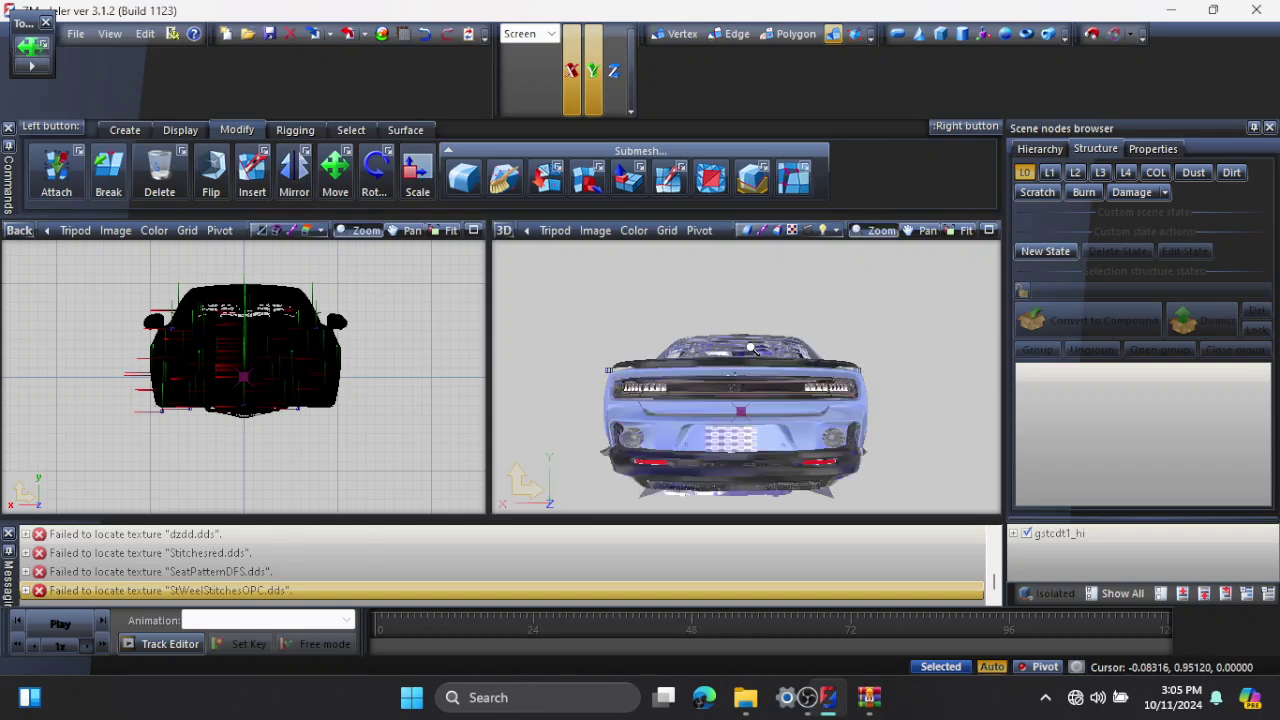
click(1153, 174)
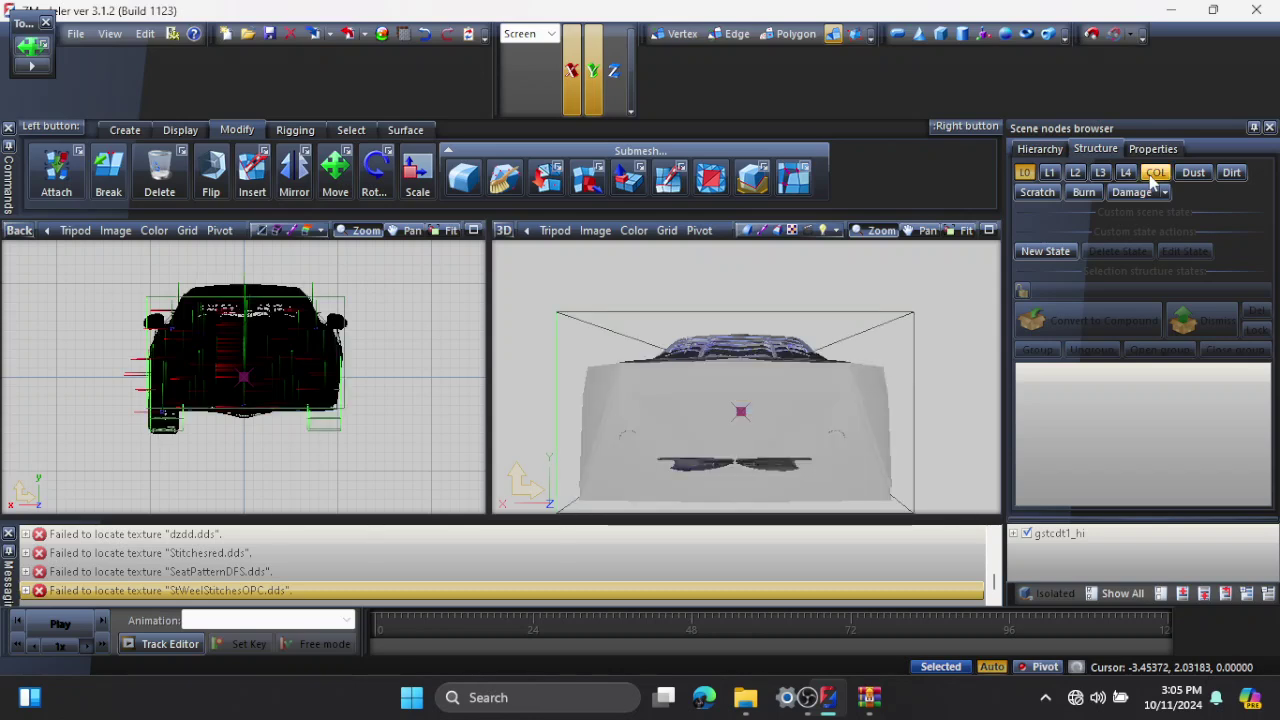
click(802, 348)
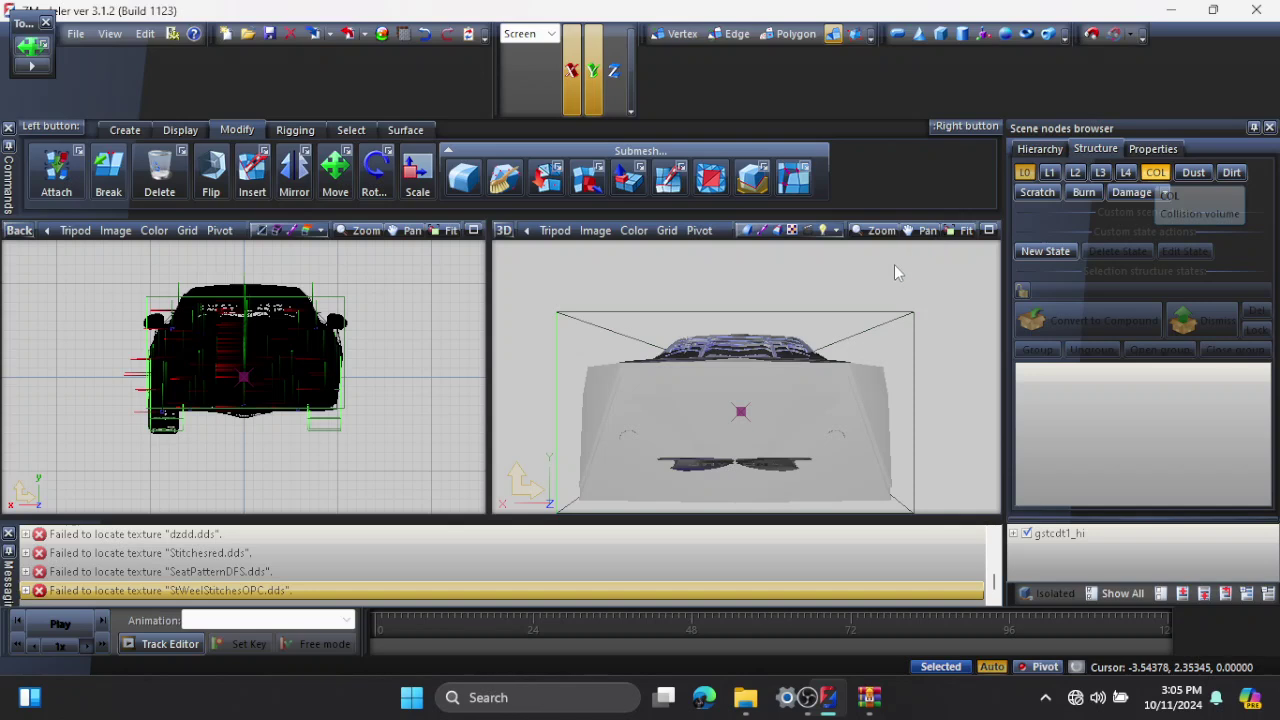
Step: Zoom through the car's rear in the 3D view and examine the interior seats and dashboard
click(870, 232)
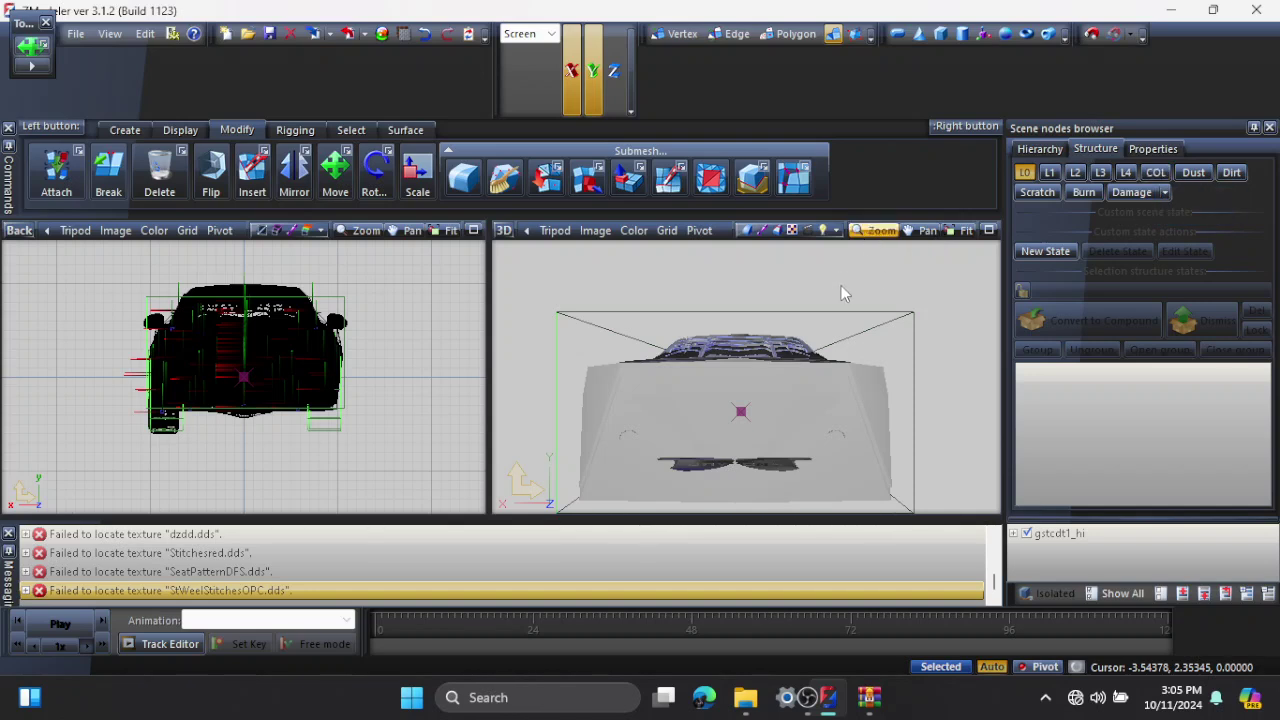
drag(829, 325, 833, 328)
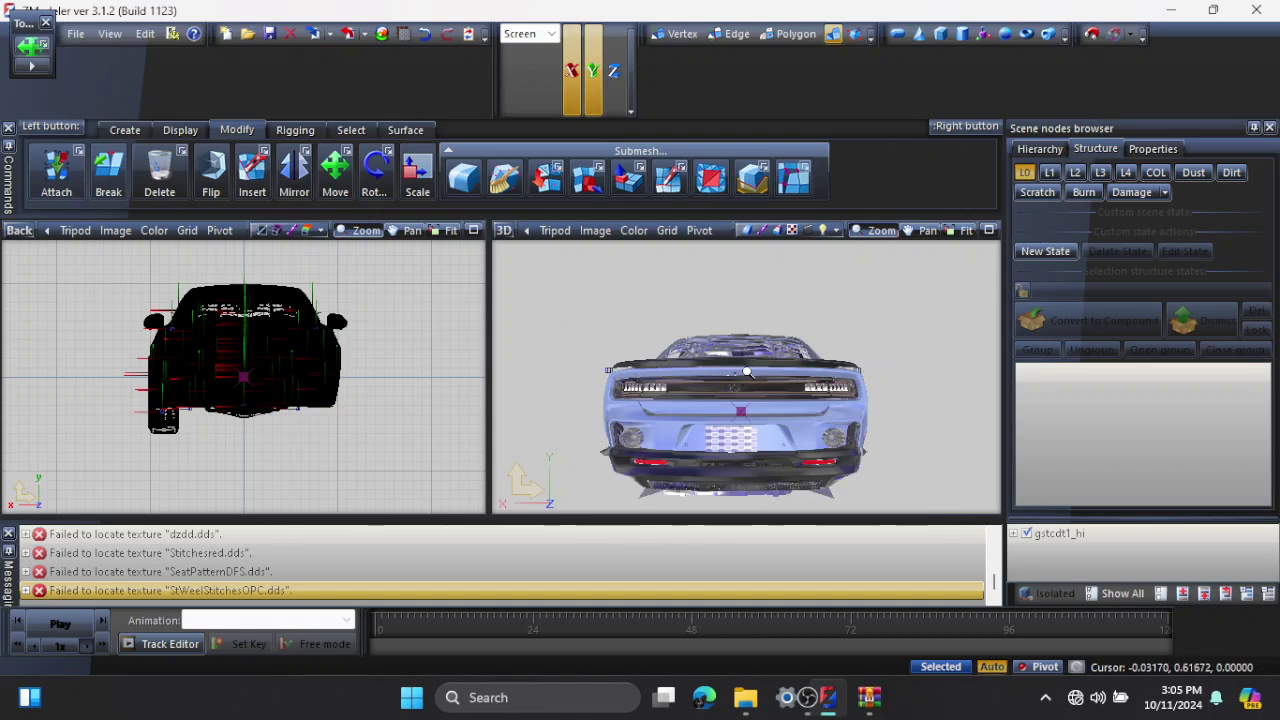
scroll(748, 373, up, 2)
scroll(748, 373, up, 2)
scroll(748, 373, up, 3)
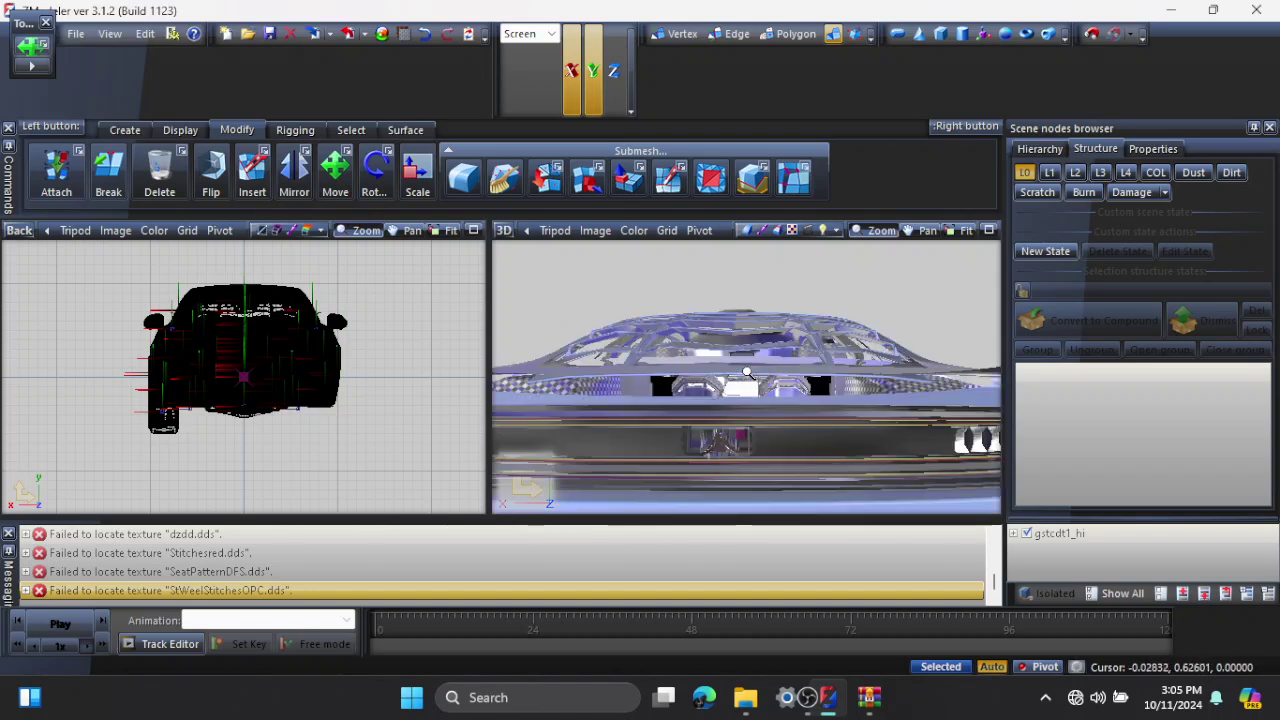
scroll(748, 373, up, 3)
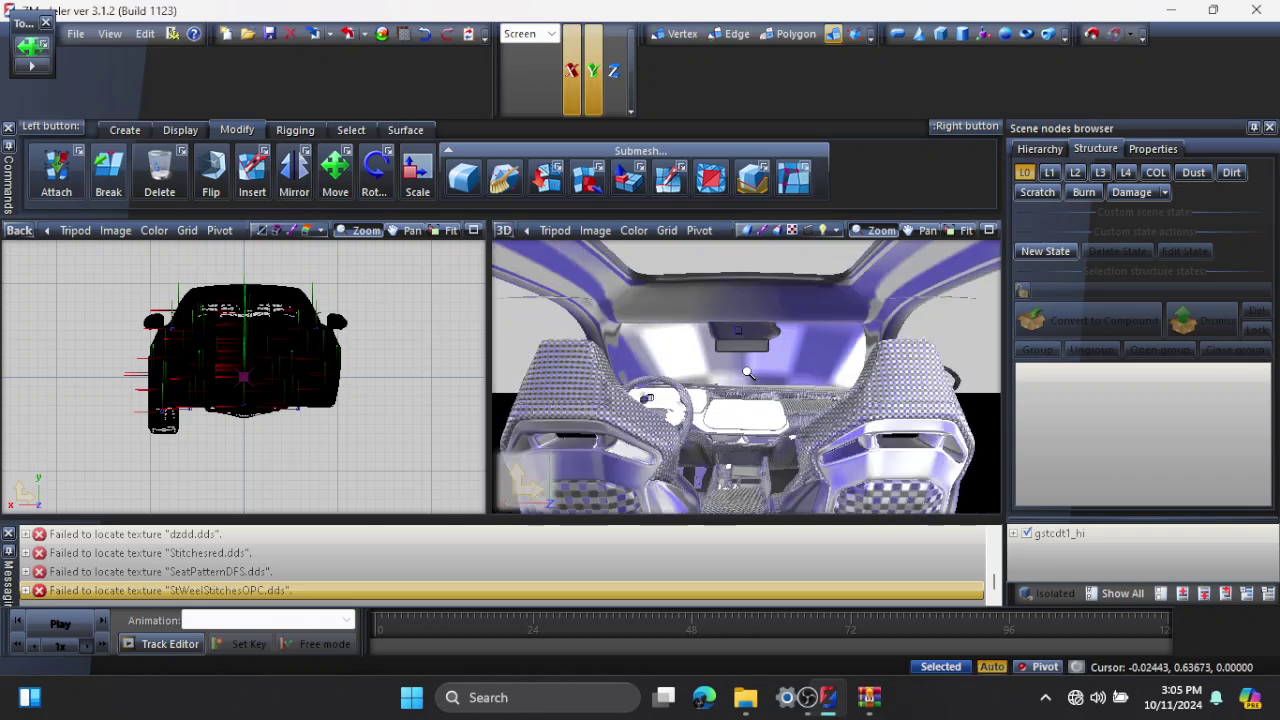
scroll(748, 373, down, 2)
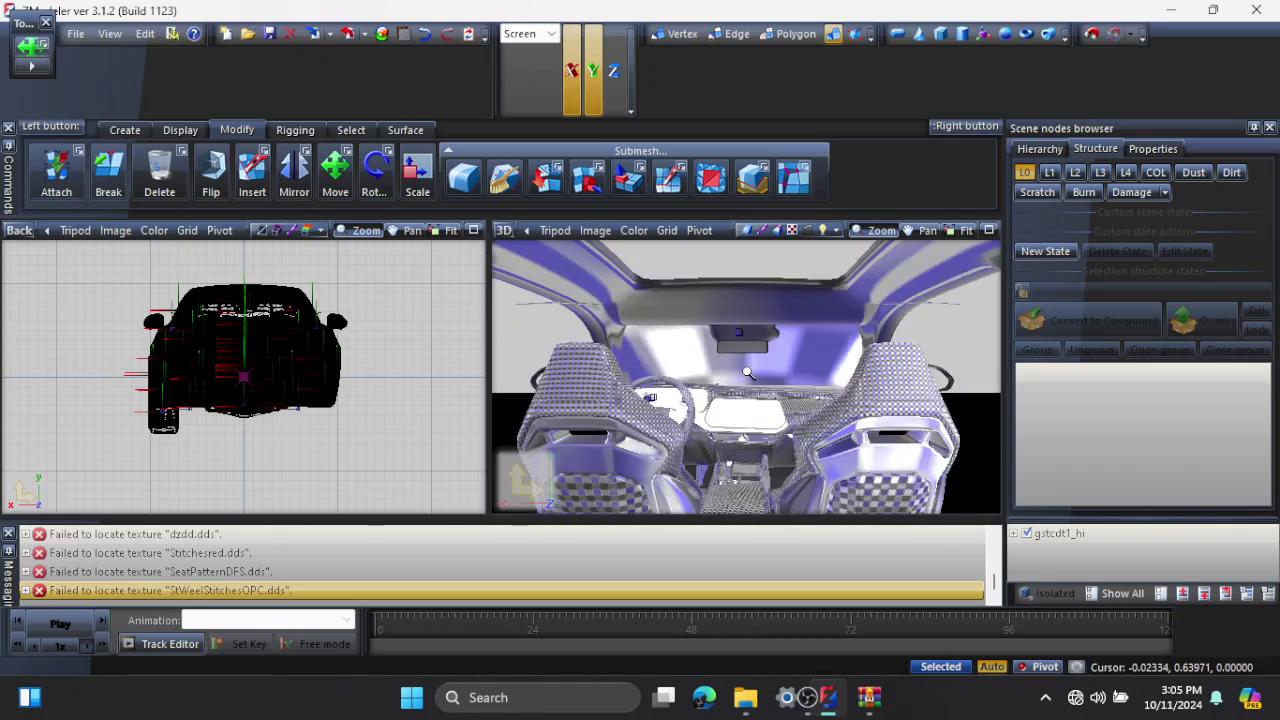
scroll(748, 373, down, 2)
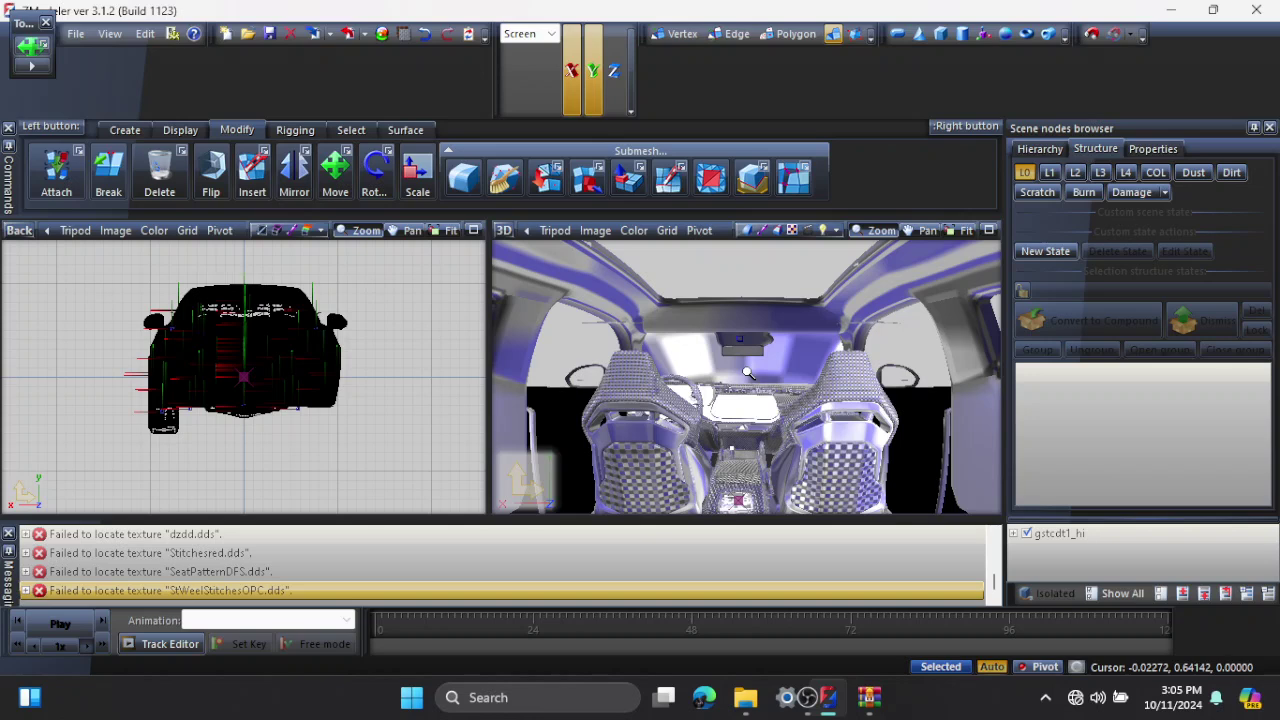
scroll(748, 373, up, 2)
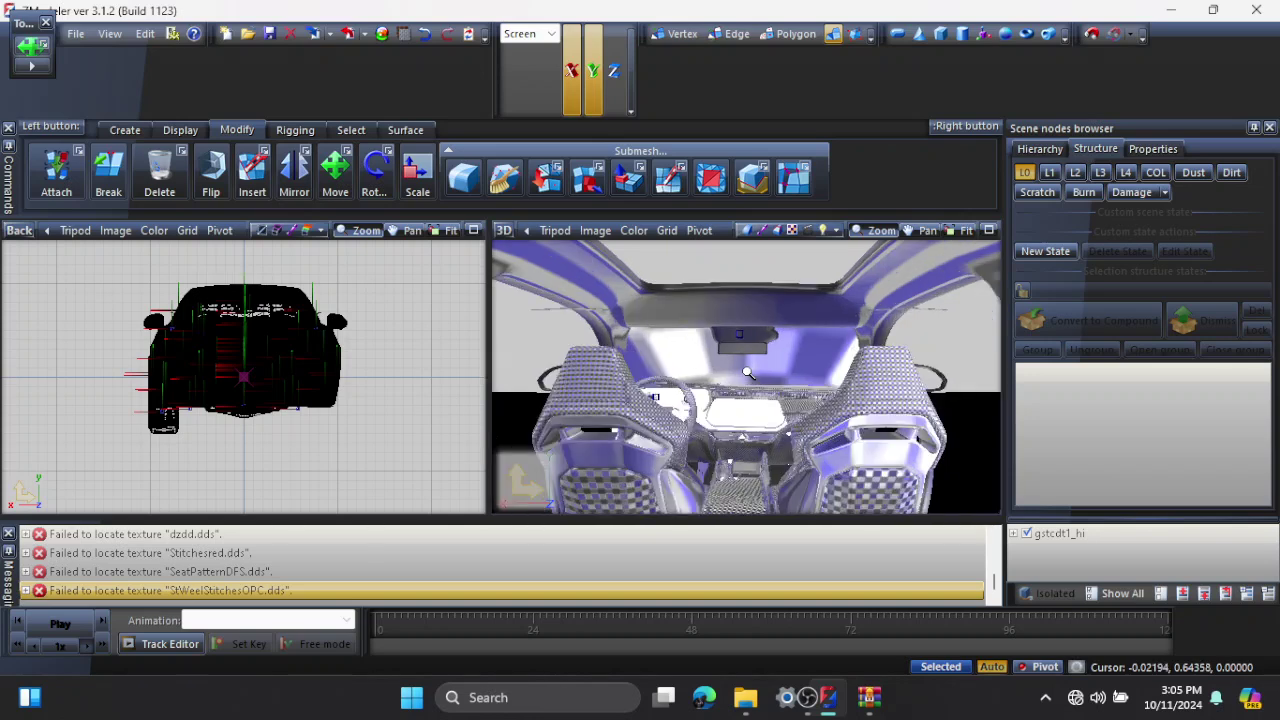
Step: Examine the steering wheel, dashboard and front floor area inside the car in the 3D view
scroll(748, 373, up, 1)
scroll(748, 373, up, 2)
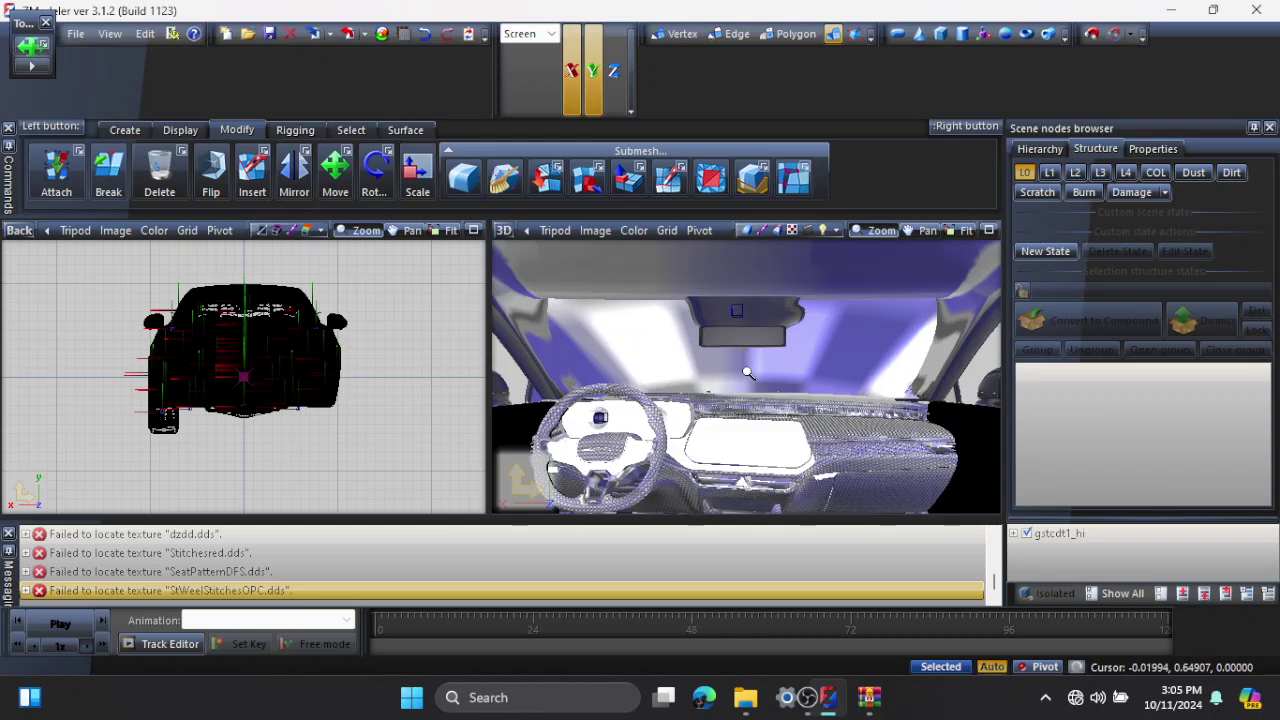
scroll(748, 373, up, 1)
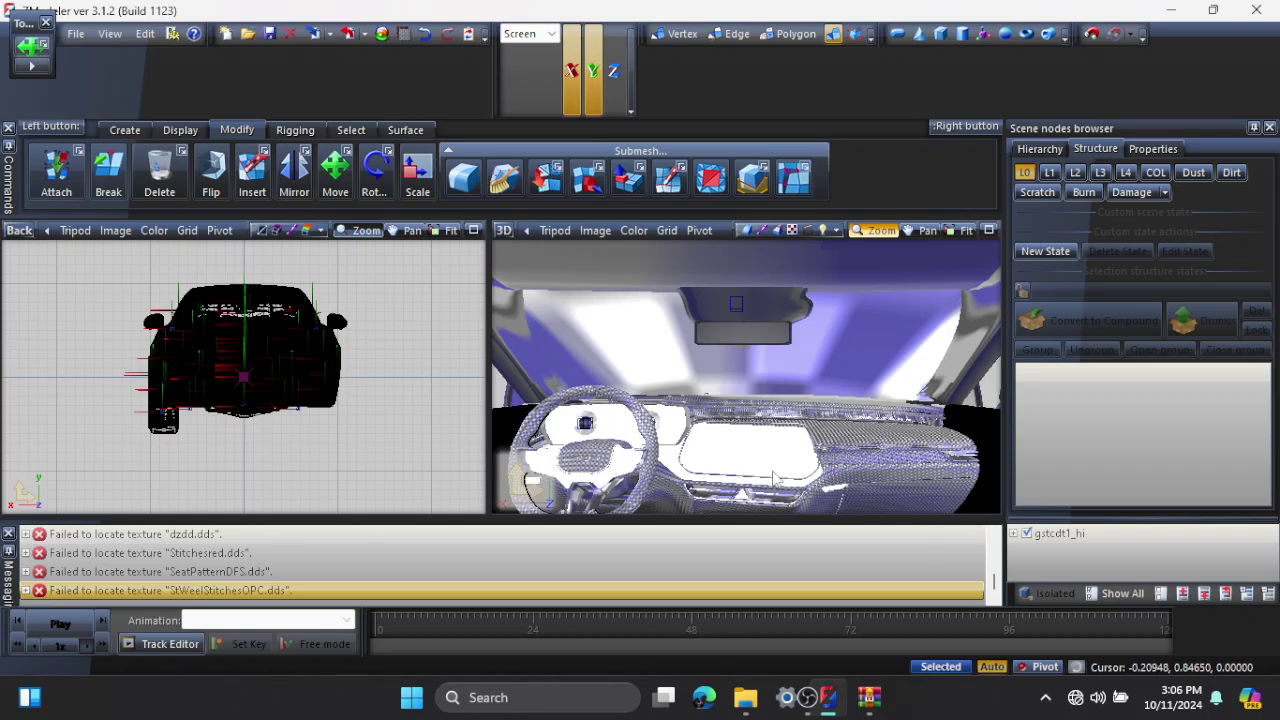
middle_drag(780, 478, 940, 446)
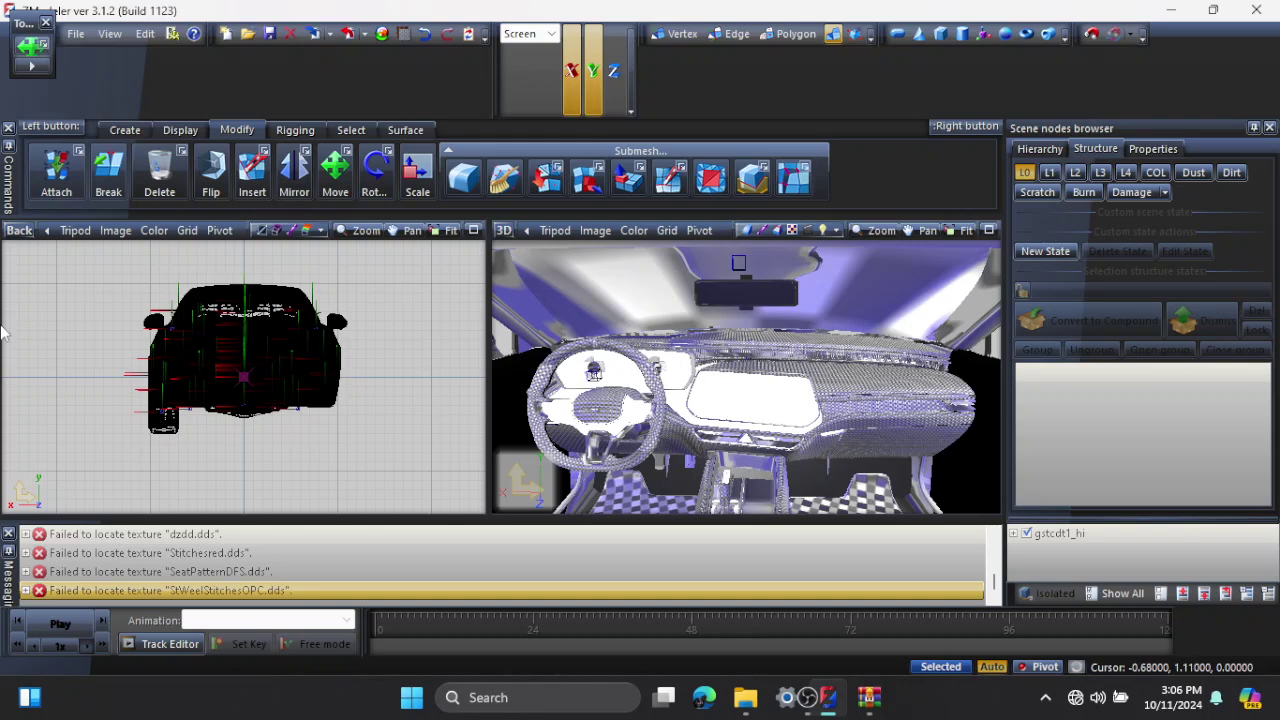
Step: Switch the Back view to 3D and turn the car model to inspect its side profile up close
click(19, 230)
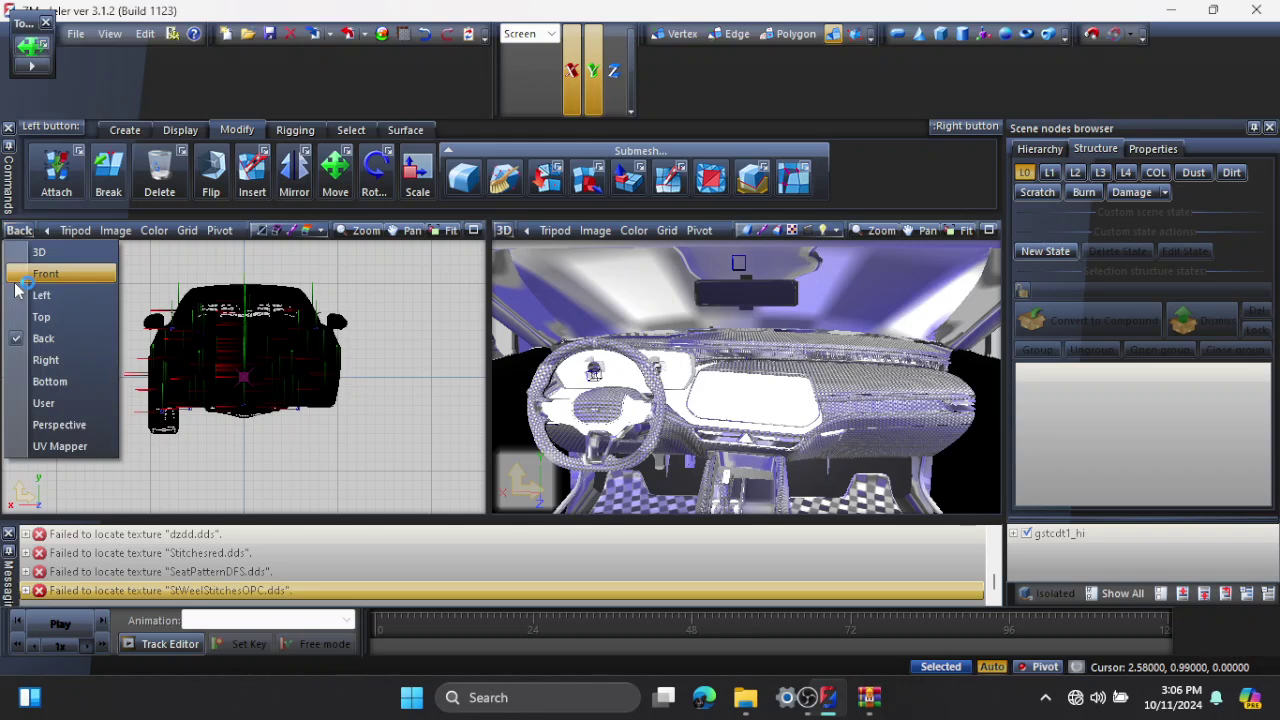
click(50, 251)
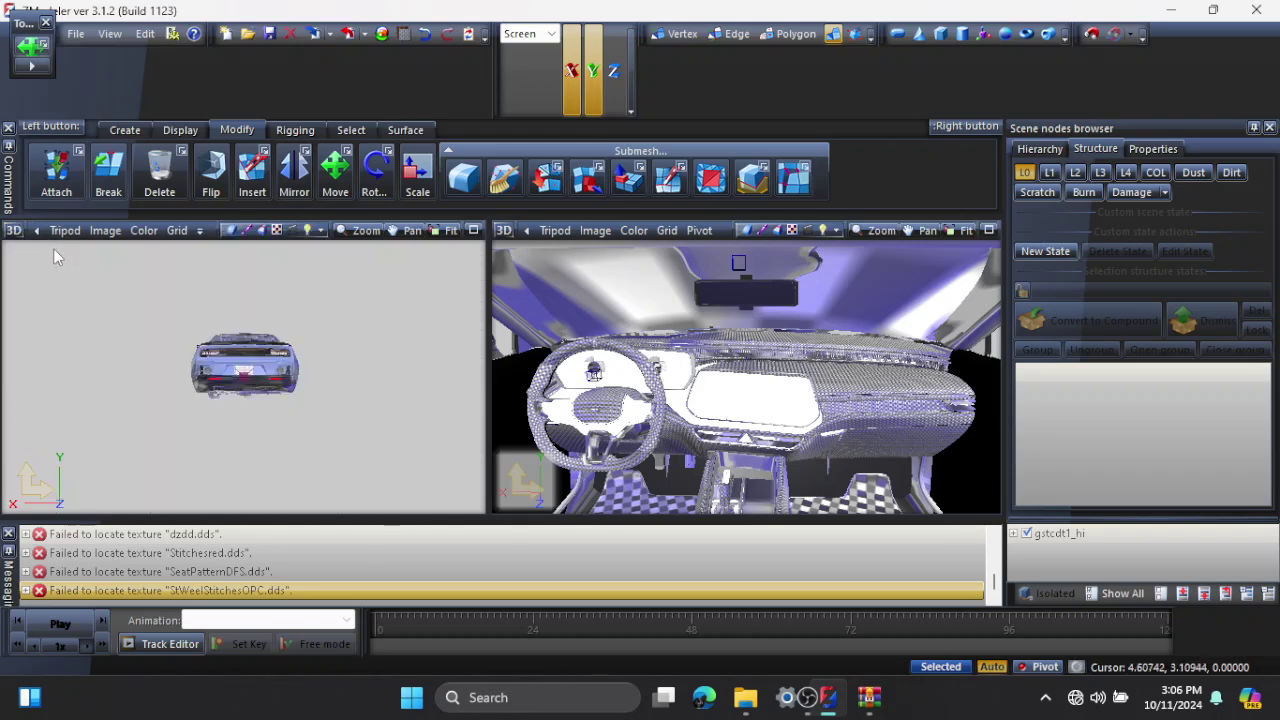
middle_drag(190, 366, 265, 362)
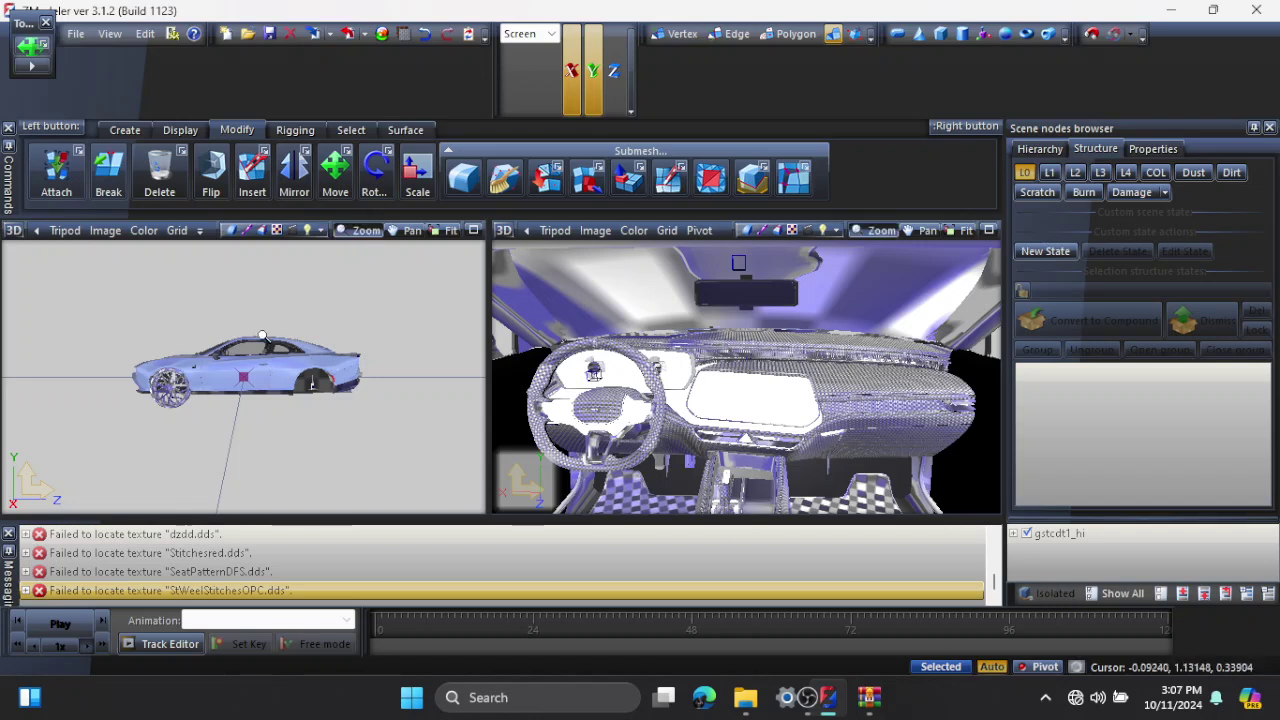
scroll(255, 348, up, 1)
scroll(255, 350, up, 1)
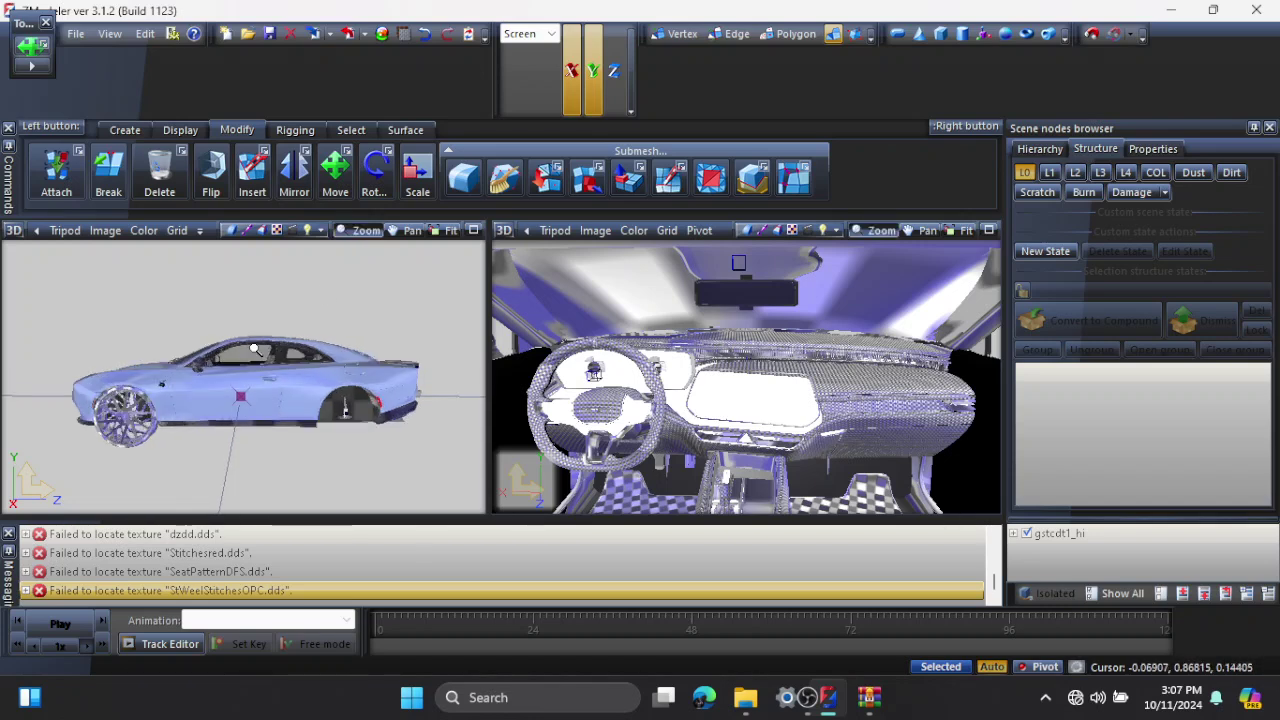
scroll(255, 348, up, 1)
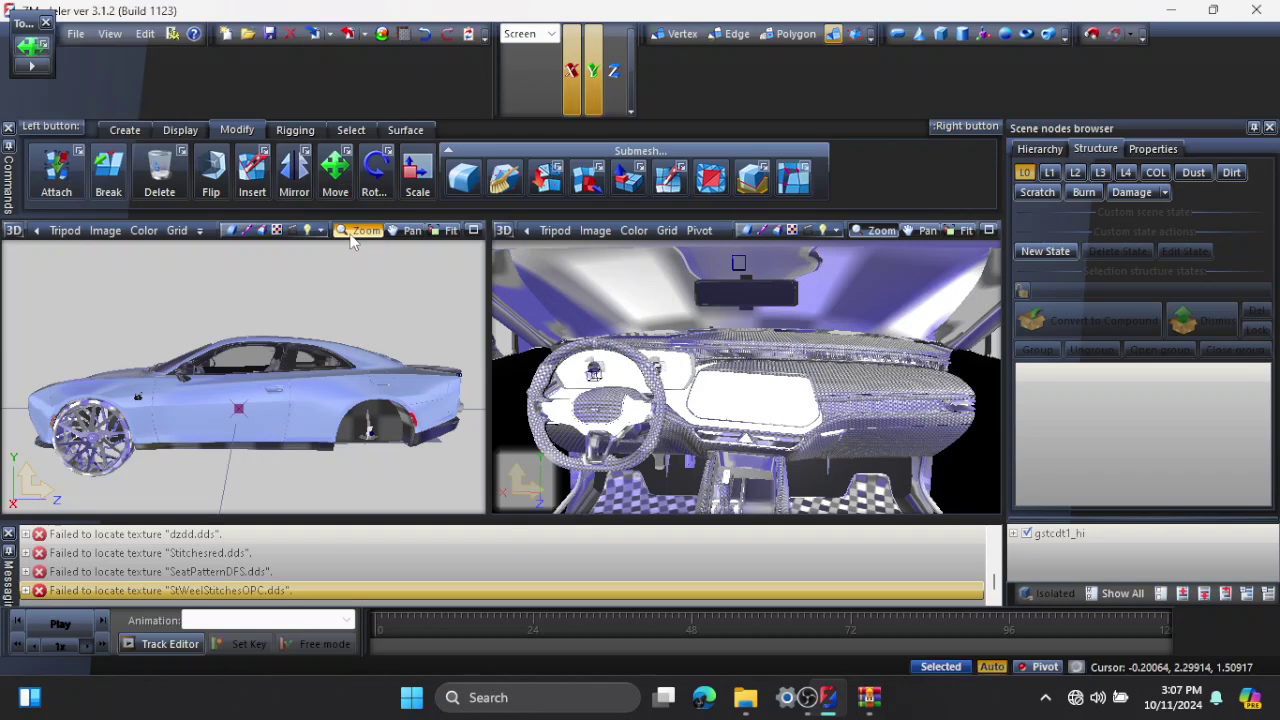
mouse_move(155, 362)
middle_down()
mouse_move(214, 390)
mouse_move(228, 353)
mouse_move(199, 353)
mouse_move(148, 323)
mouse_move(148, 309)
mouse_move(126, 349)
mouse_move(69, 357)
mouse_move(223, 363)
mouse_move(136, 370)
mouse_move(184, 378)
mouse_move(193, 367)
mouse_move(106, 375)
mouse_move(150, 365)
middle_up()
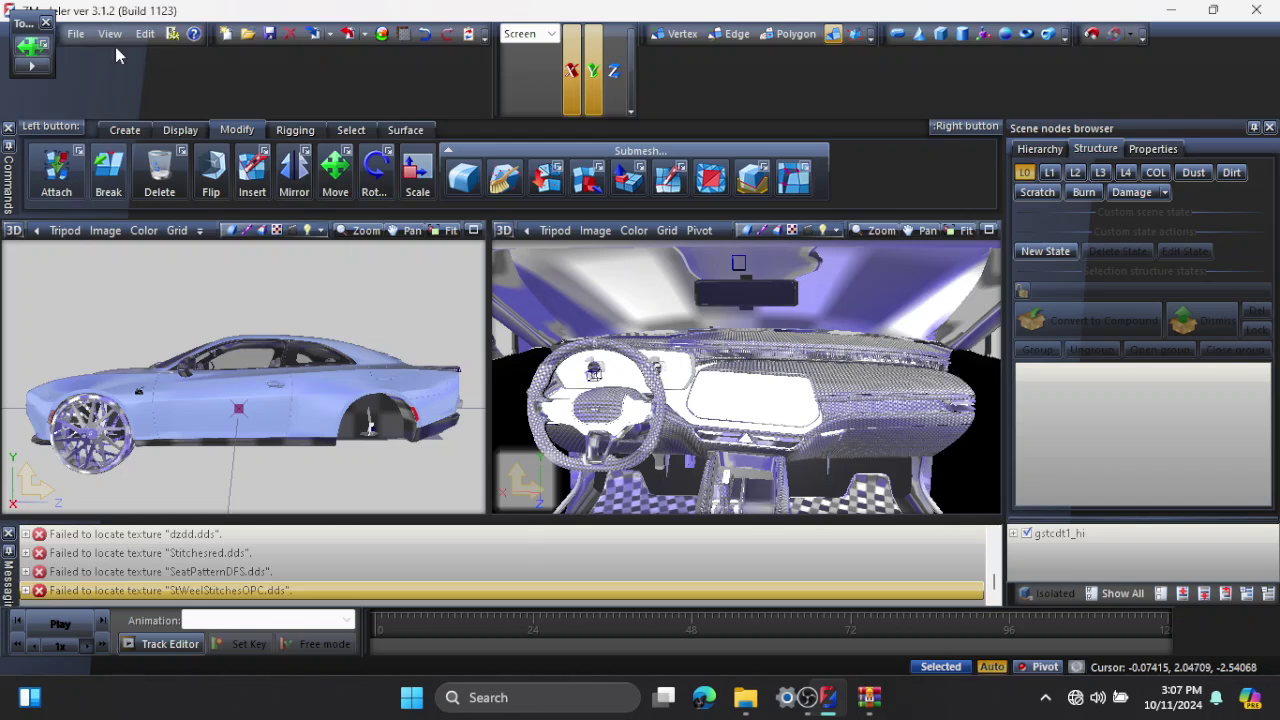
Step: Start an export of the car model and choose gstcdt1_hi.yft in the 2024 challenger mod folder as the target file
click(75, 34)
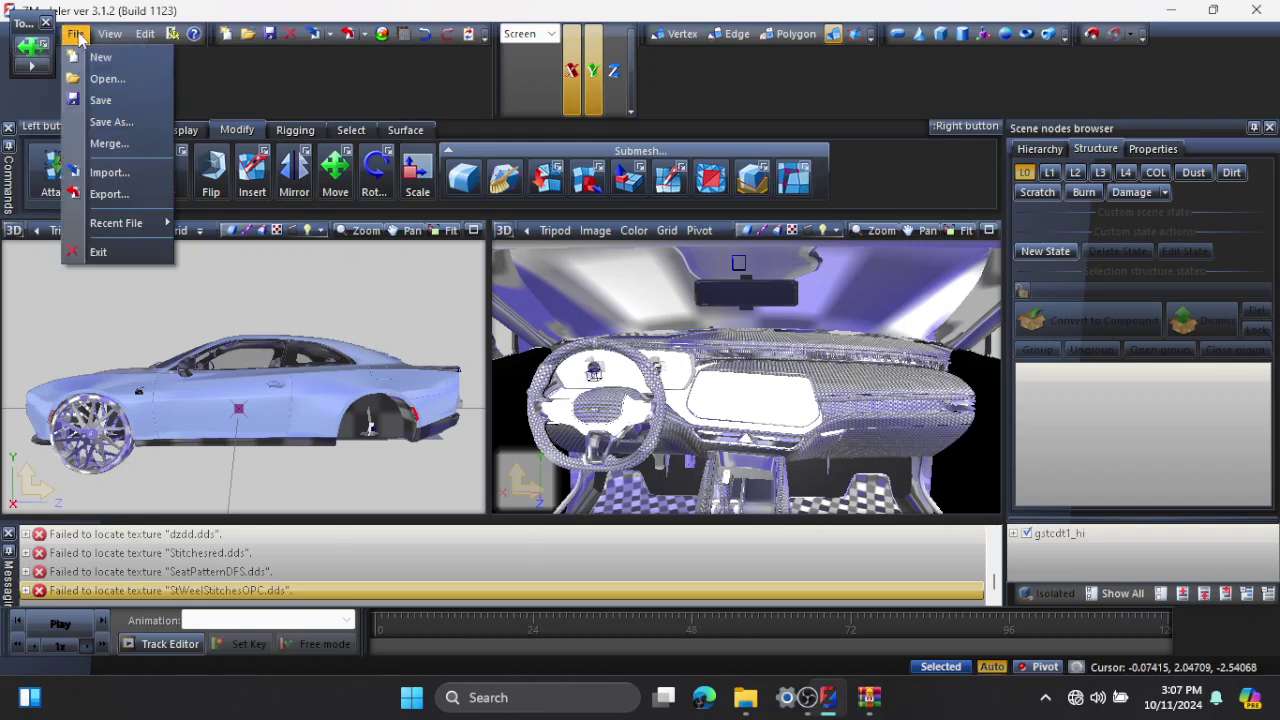
click(118, 193)
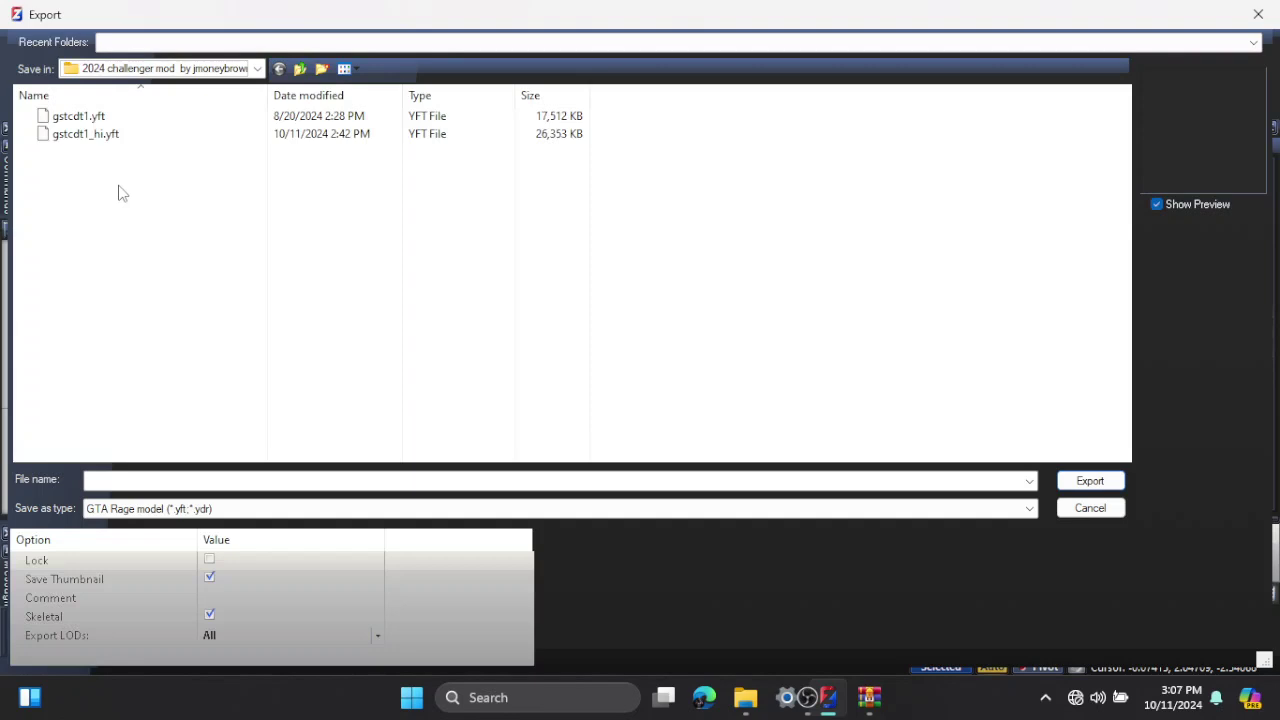
click(120, 135)
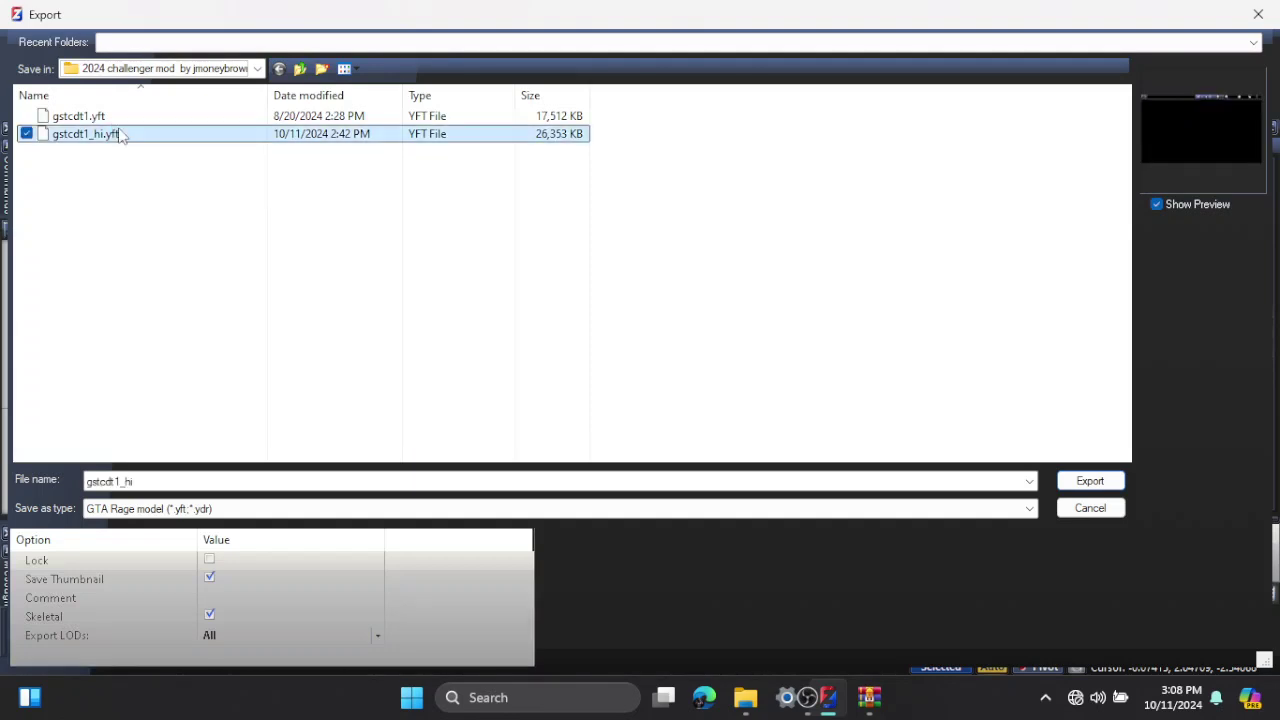